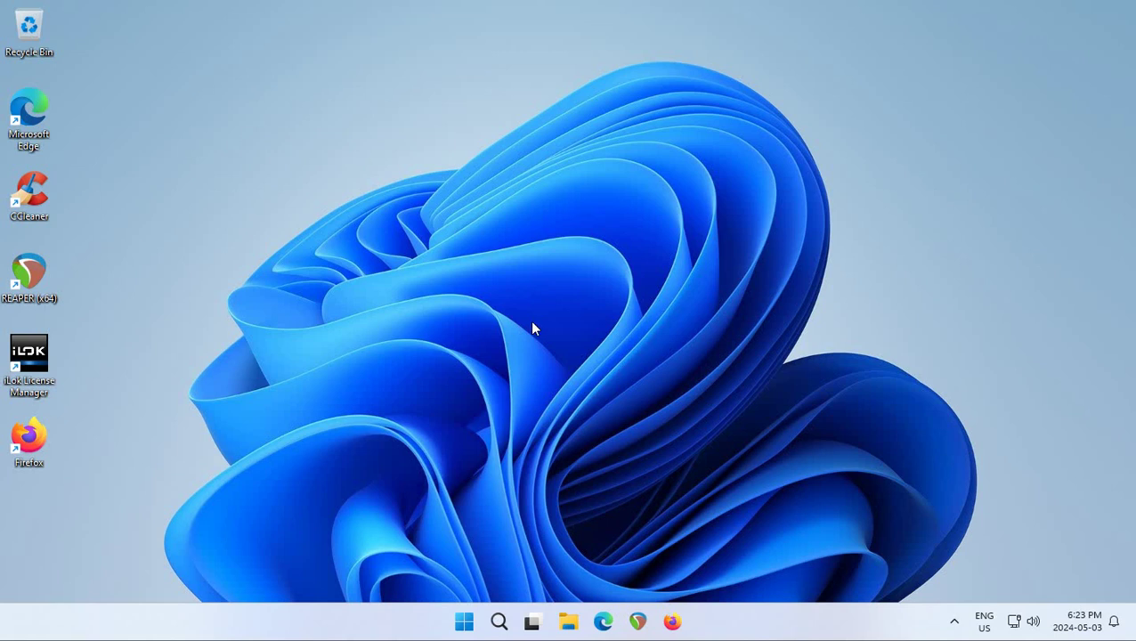
Open Settings from the Start button's right-click menu, go to Accounts, and scroll down.
{"action": "right_click", "coordinate": [460, 623]}
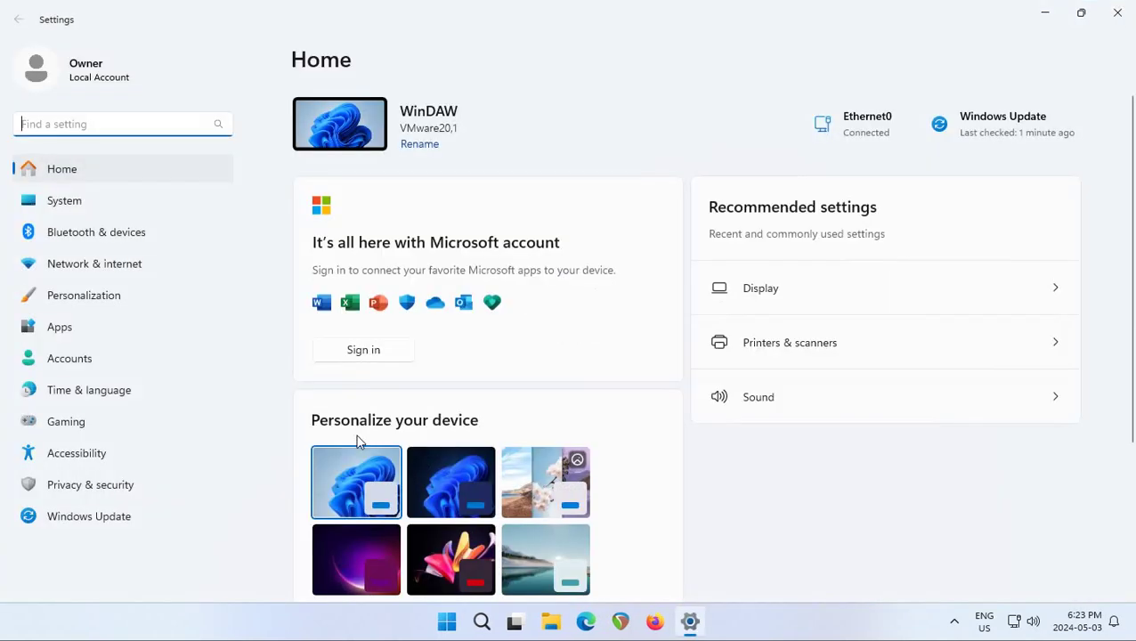
{"action": "left_click", "coordinate": [64, 360]}
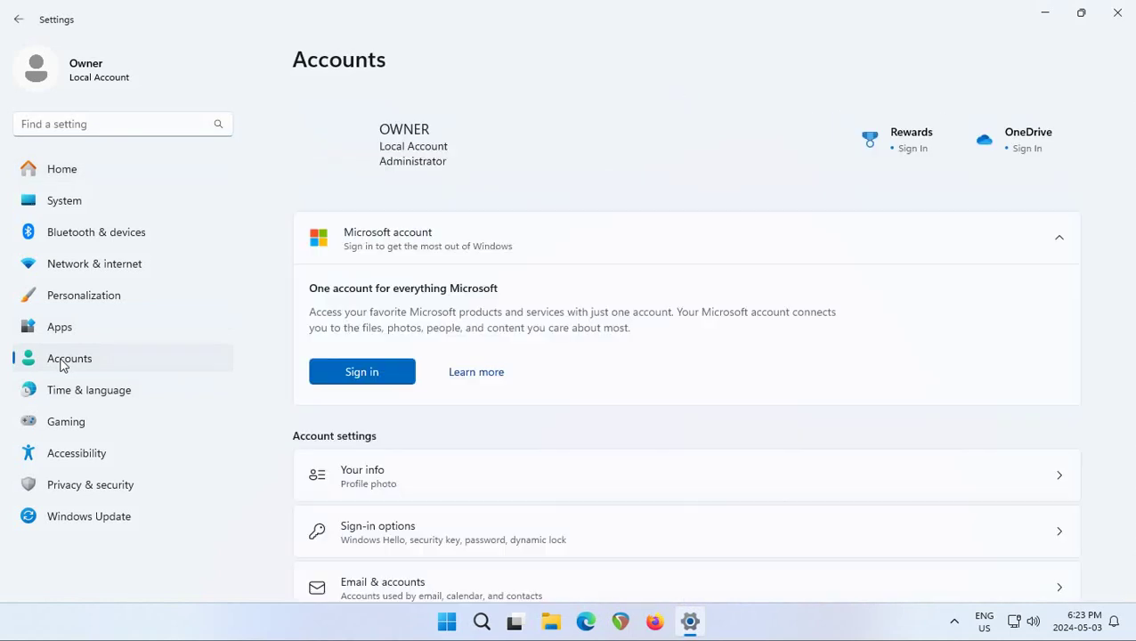
{"action": "scroll", "coordinate": [545, 389], "scroll_direction": "down", "scroll_amount": 2}
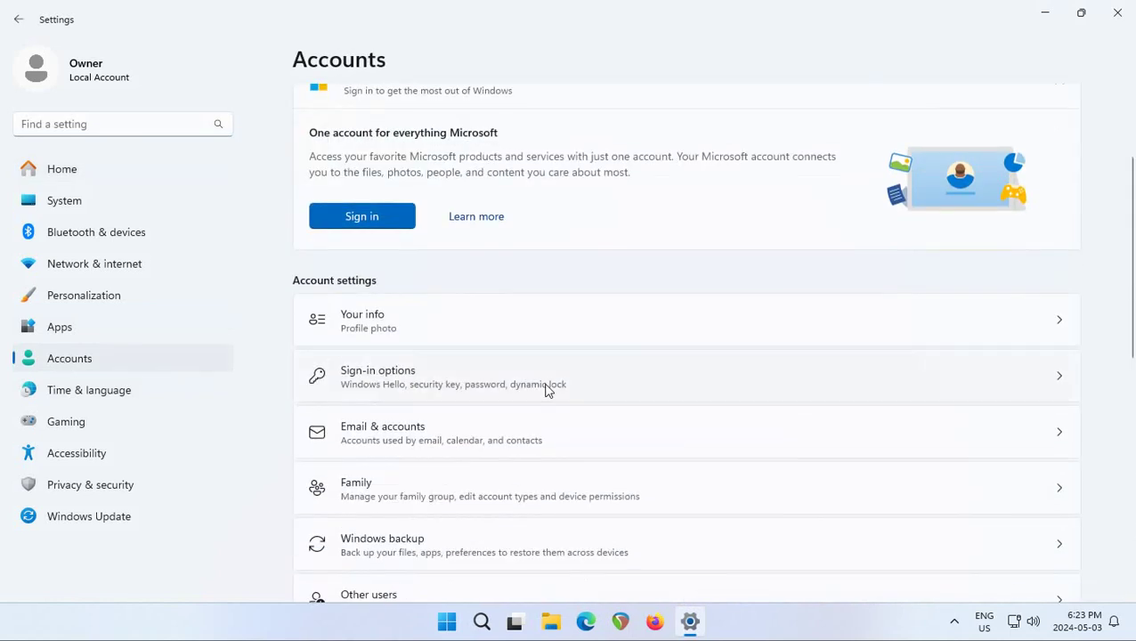
{"action": "scroll", "coordinate": [546, 389], "scroll_direction": "down", "scroll_amount": 2}
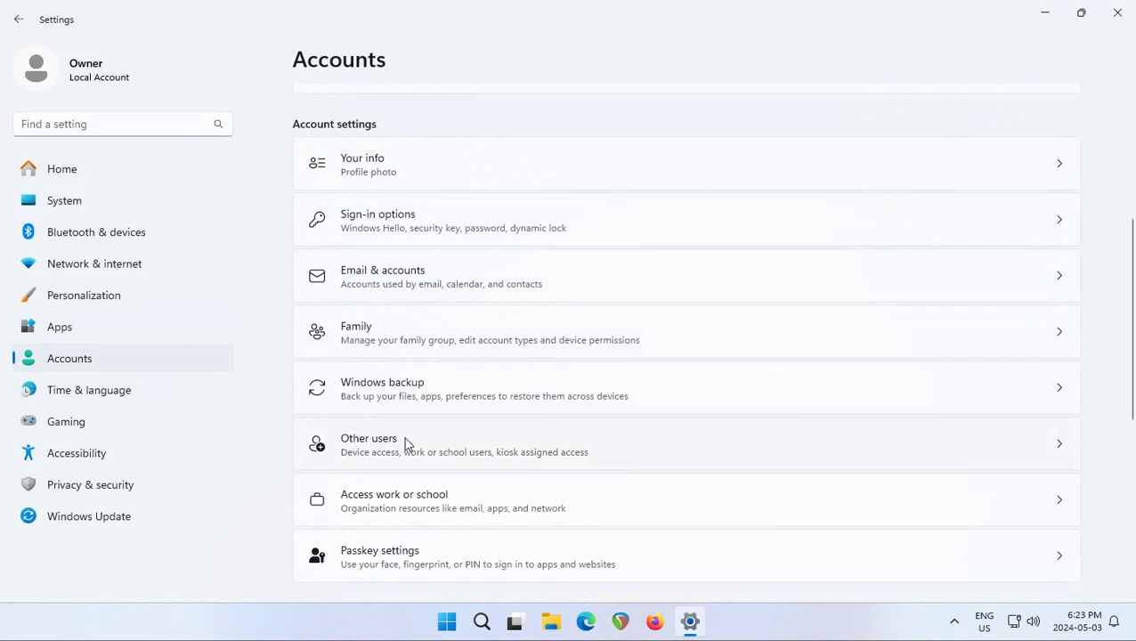
Go to Other users, begin Add account, and skip the person's sign-in information.
{"action": "left_click", "coordinate": [396, 445]}
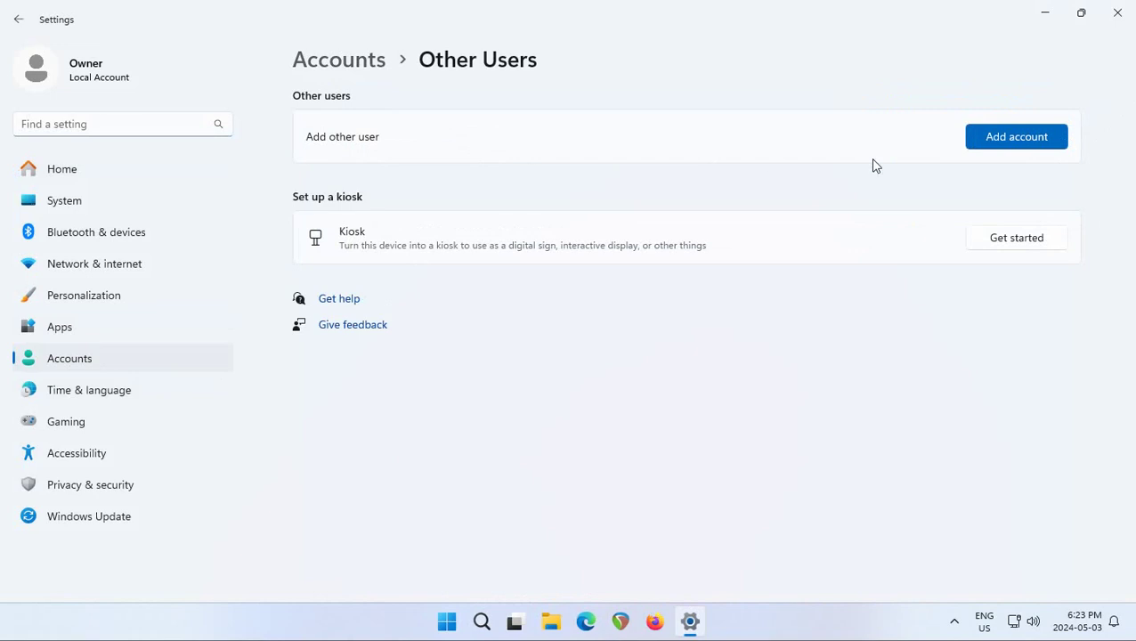
{"action": "left_click", "coordinate": [1018, 147]}
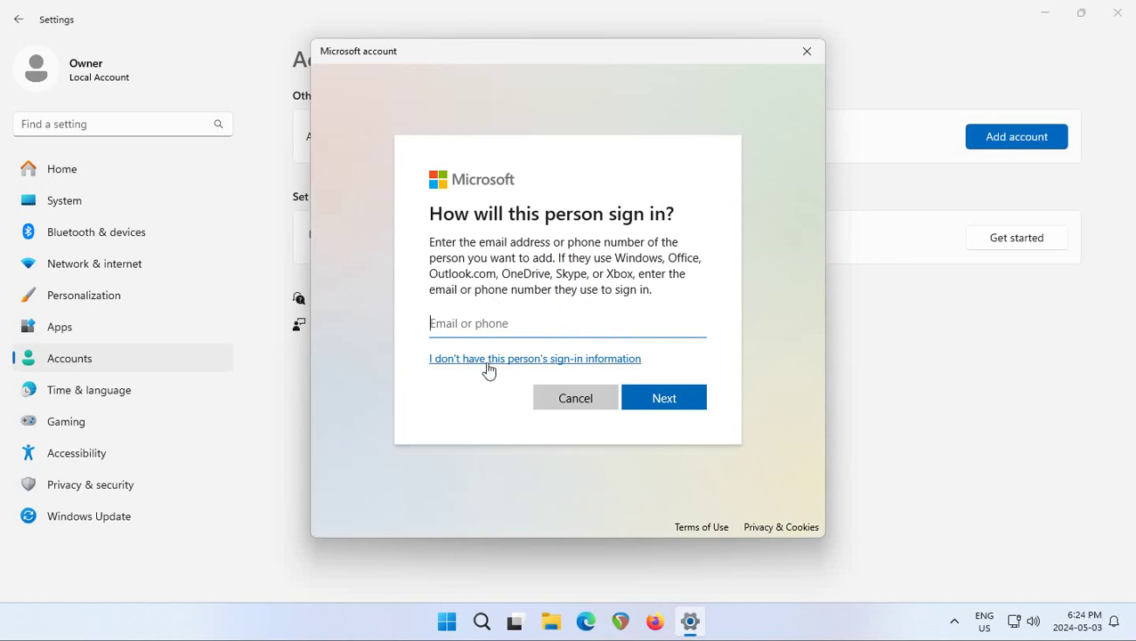
{"action": "left_click", "coordinate": [524, 362]}
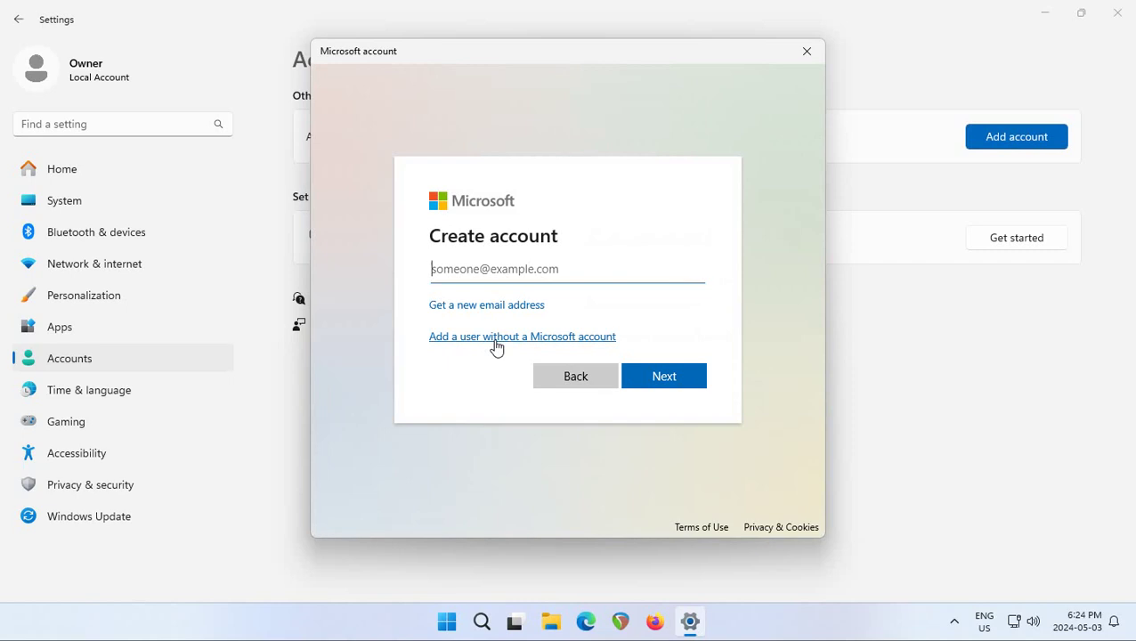
Choose a user without a Microsoft account, name it 'Tutorials', and enter its password twice.
{"action": "left_click", "coordinate": [497, 339]}
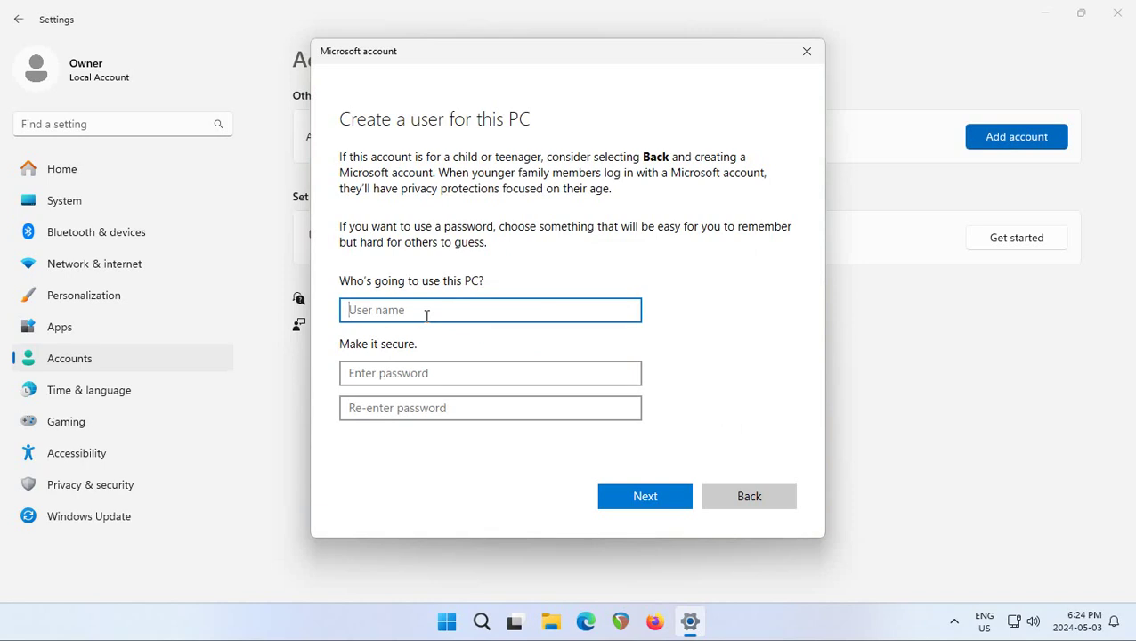
{"action": "type", "text": "Tutorials"}
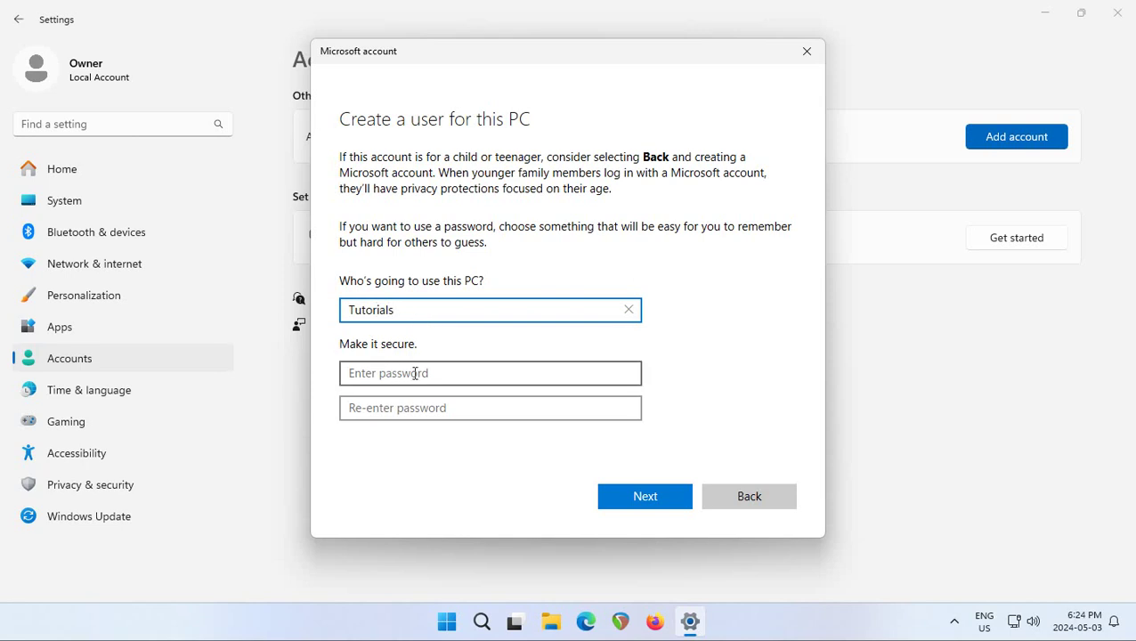
{"action": "left_click", "coordinate": [384, 373]}
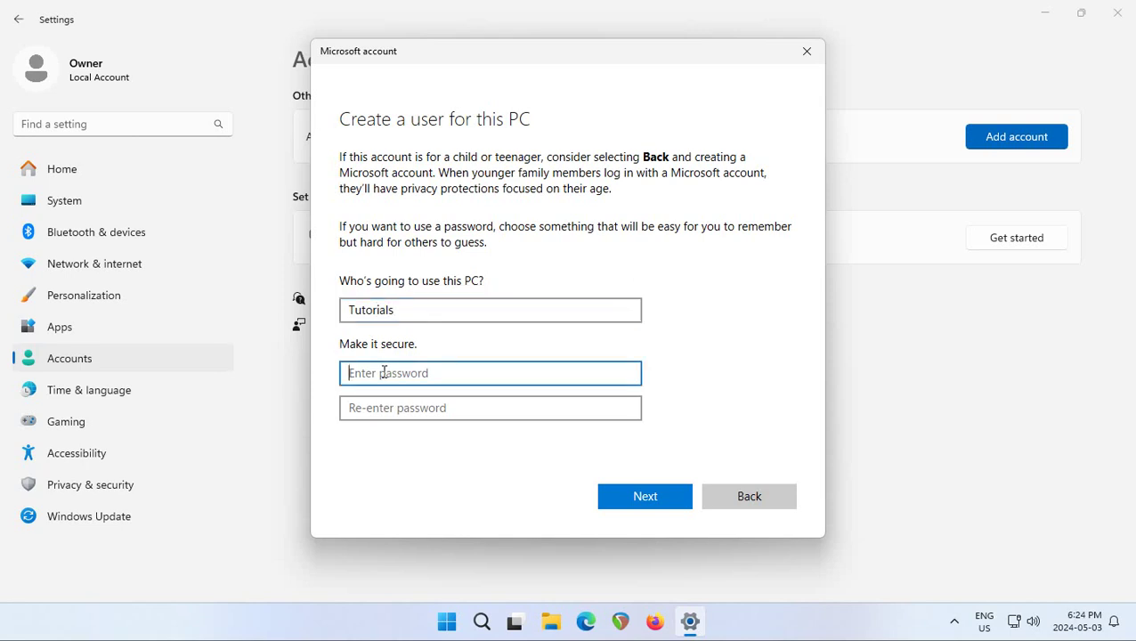
{"action": "type", "text": "********"}
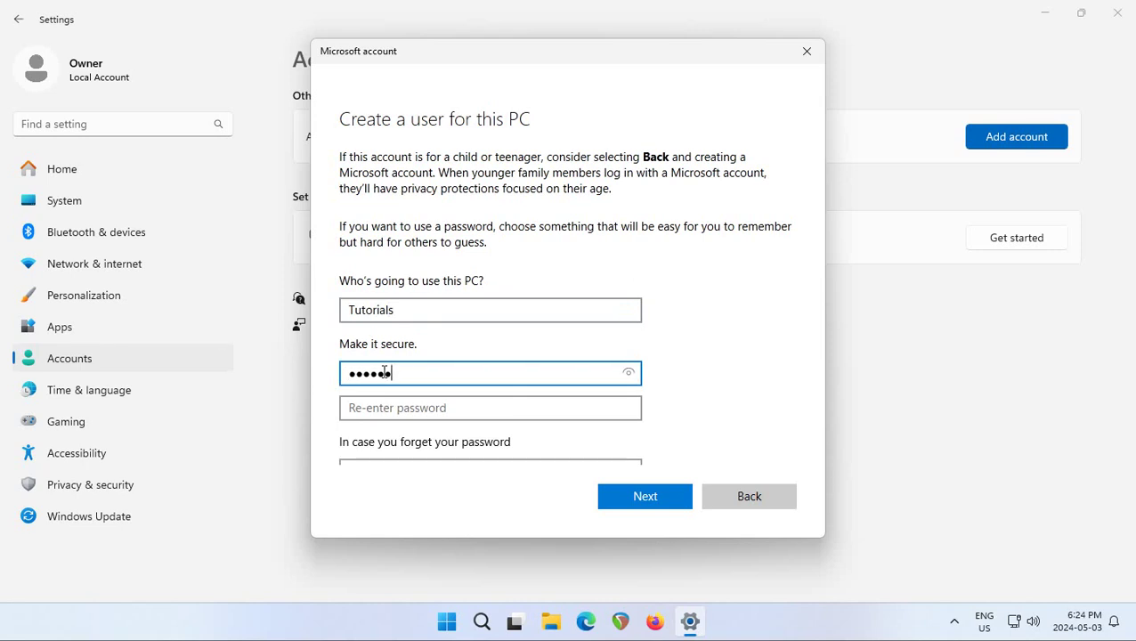
{"action": "type", "text": "*****"}
{"action": "left_click", "coordinate": [411, 409]}
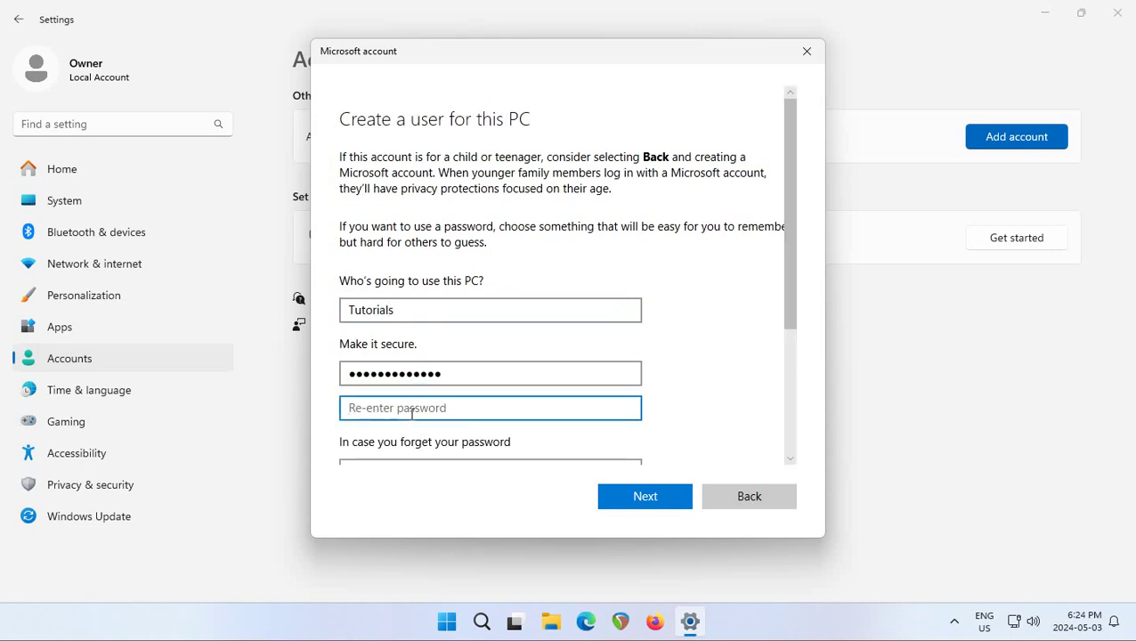
{"action": "type", "text": "**********"}
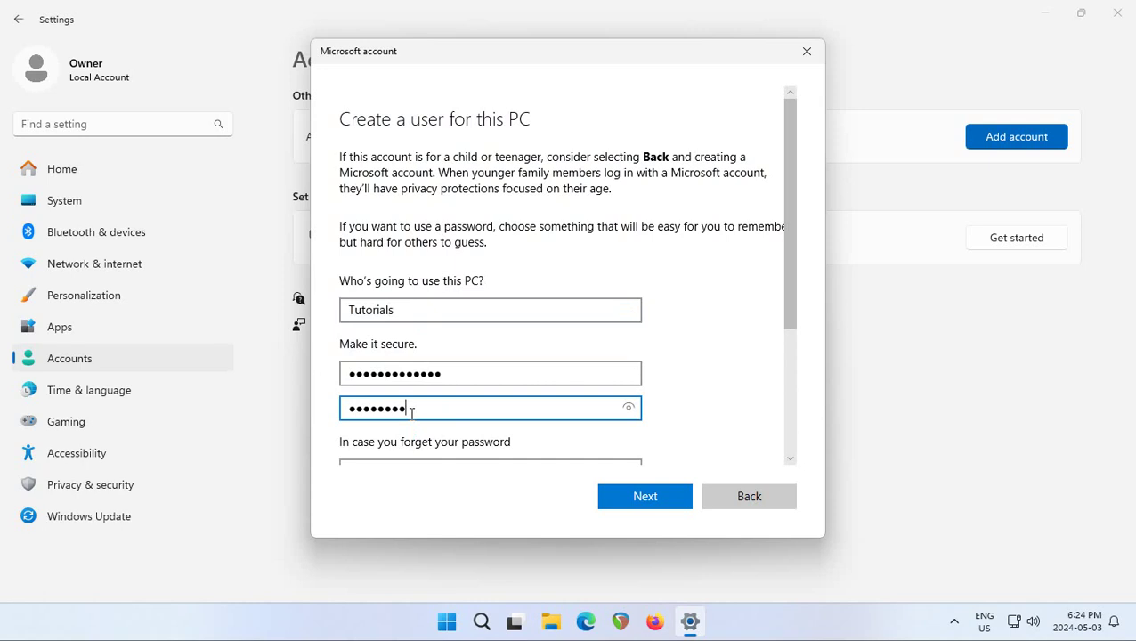
{"action": "type", "text": "***"}
Set security question one to first pet's name and enter its answer.
{"action": "left_click_drag", "start_coordinate": [787, 338], "coordinate": [777, 461]}
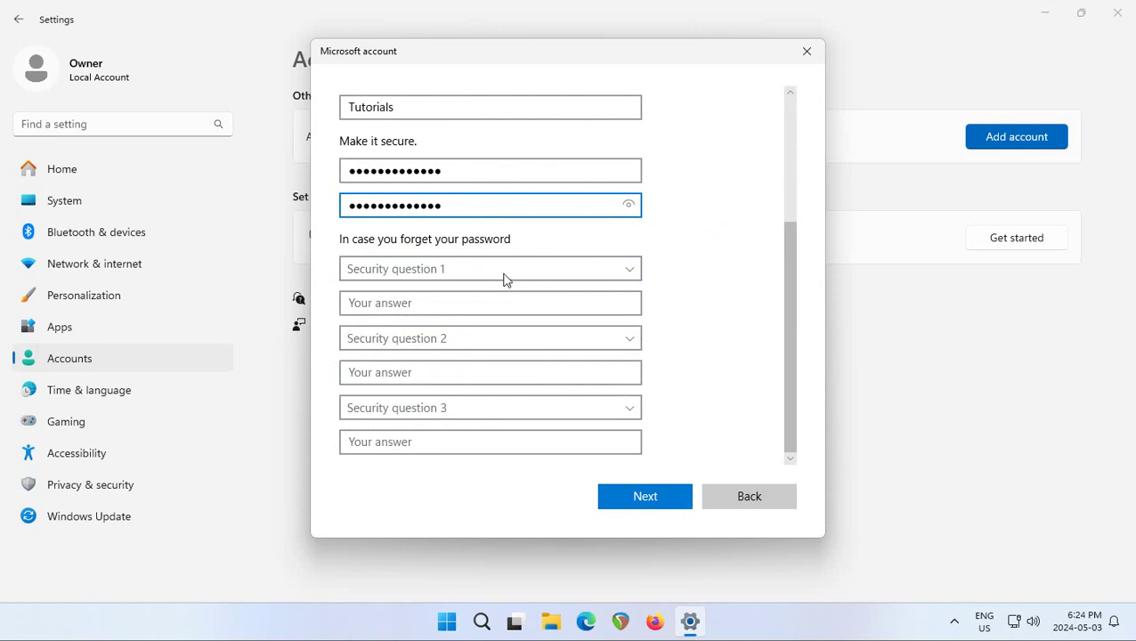
{"action": "left_click", "coordinate": [632, 277]}
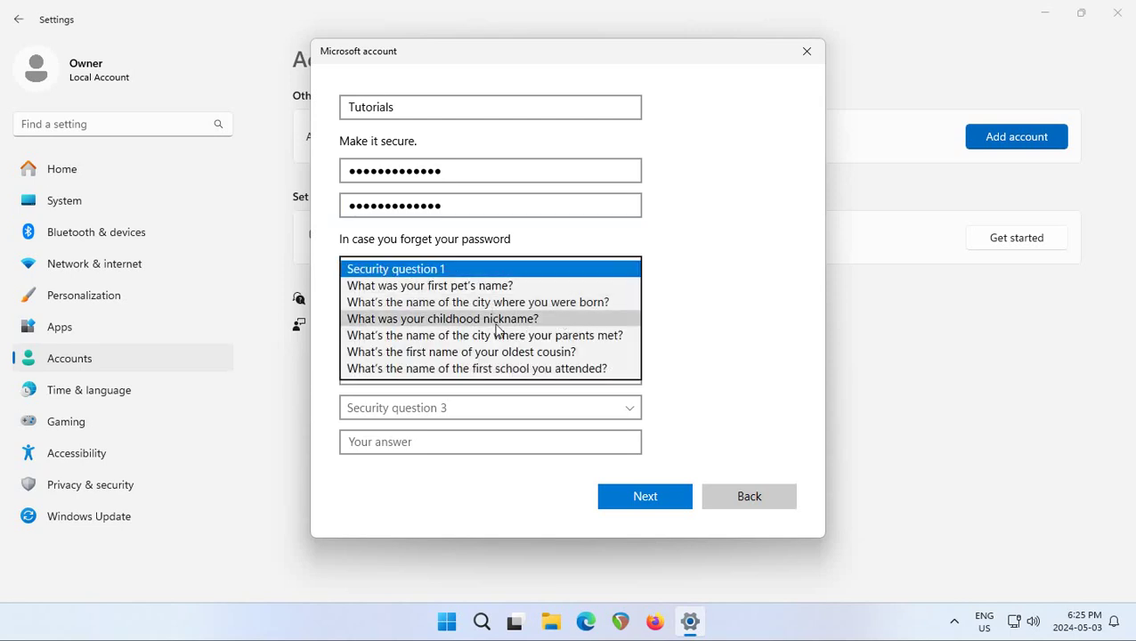
{"action": "left_click", "coordinate": [505, 286]}
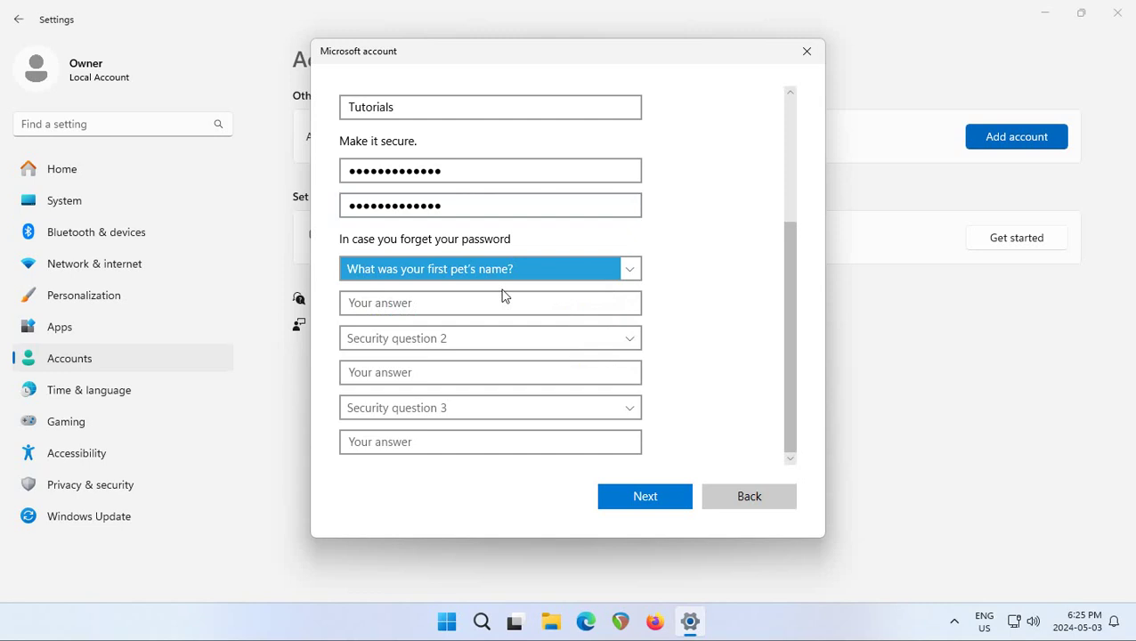
{"action": "left_click", "coordinate": [481, 302]}
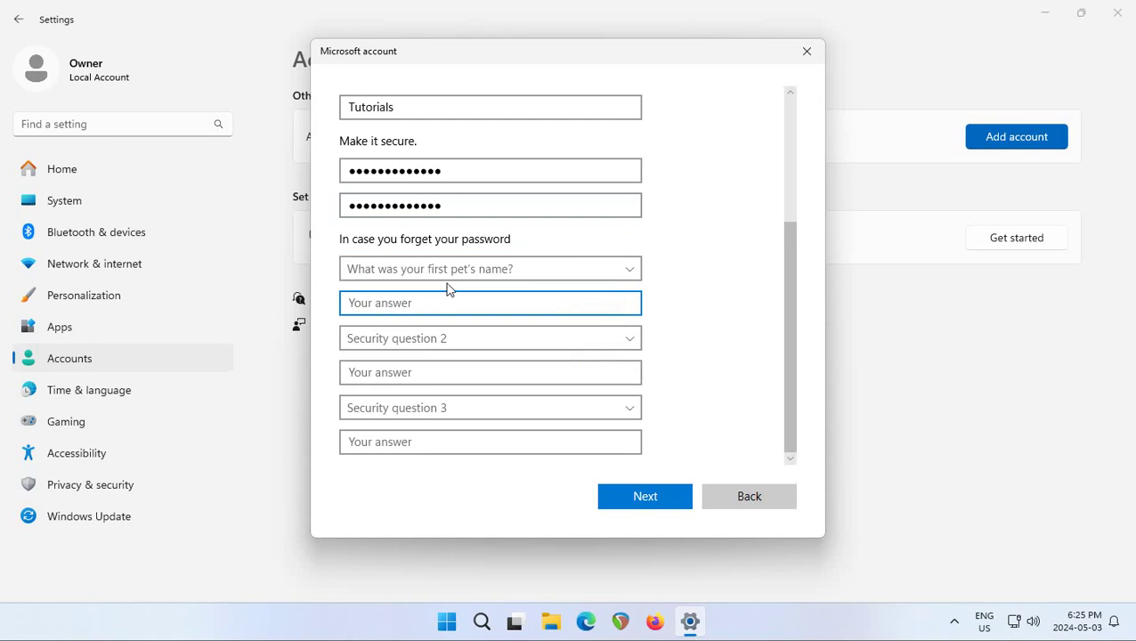
Set security question two to birth city and enter its answer.
{"action": "left_click", "coordinate": [634, 341]}
{"action": "left_click", "coordinate": [554, 369]}
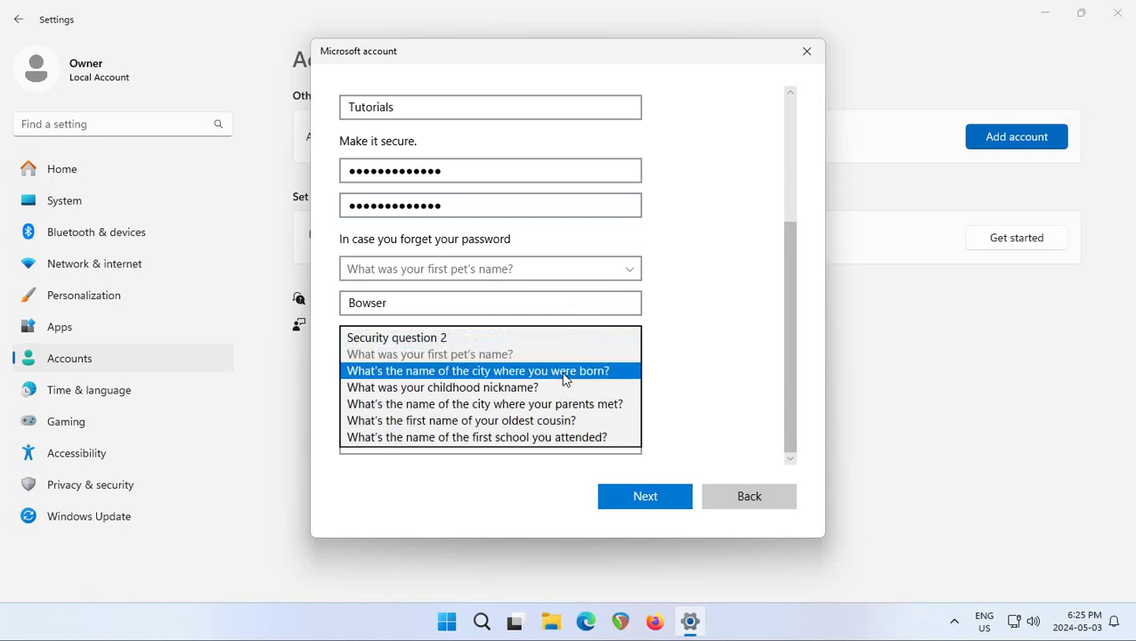
{"action": "left_click", "coordinate": [549, 374]}
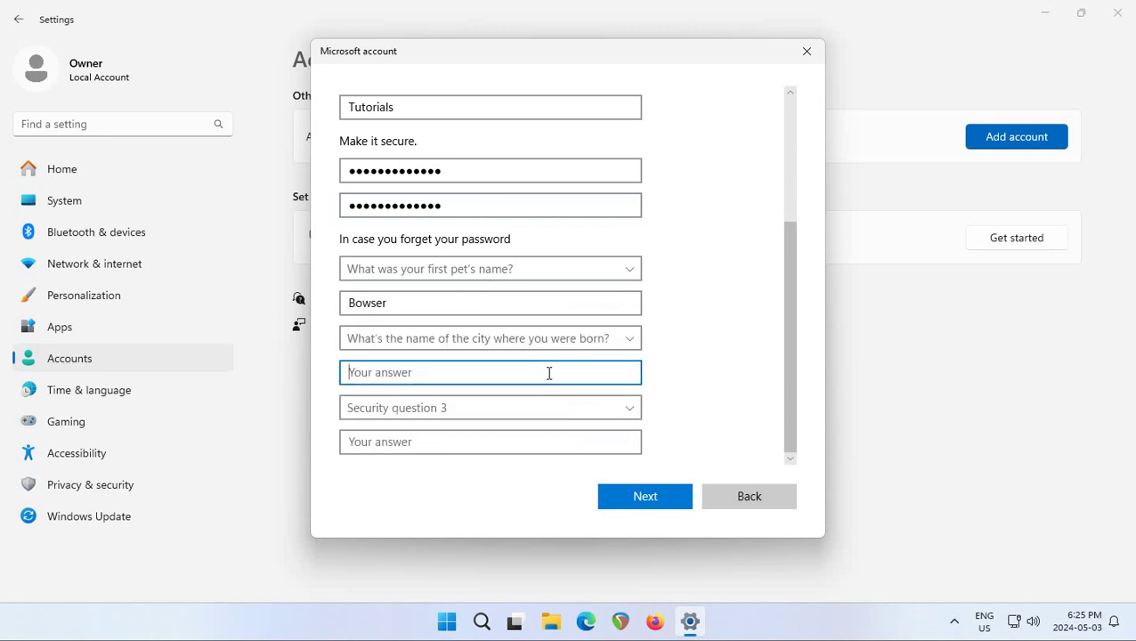
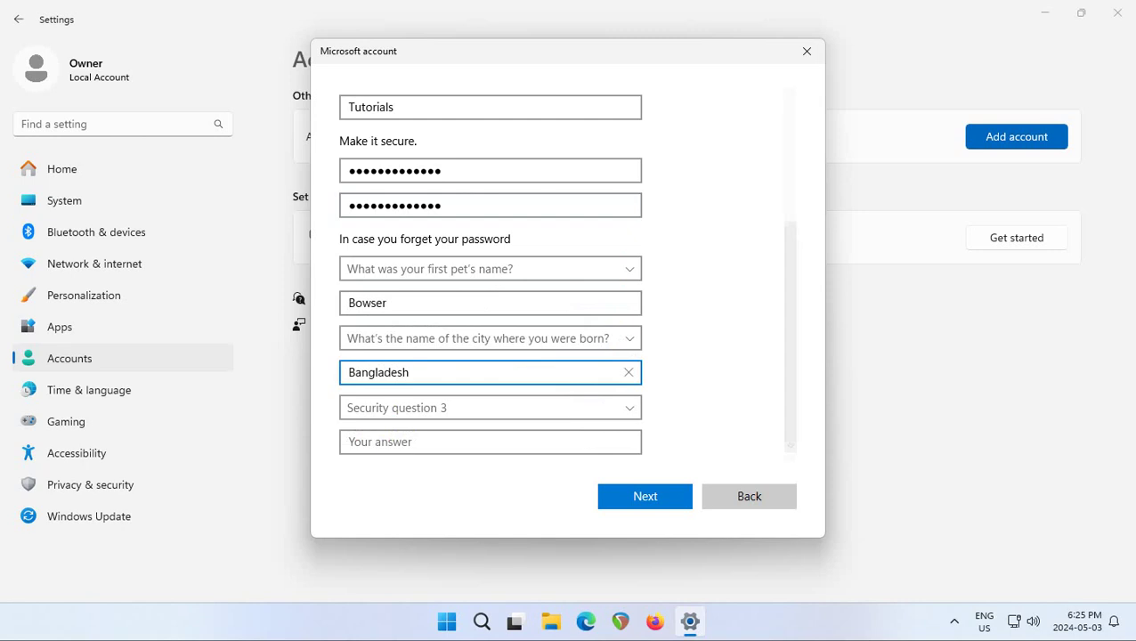
Set security question three to city where parents met and enter its answer.
{"action": "left_click", "coordinate": [630, 413]}
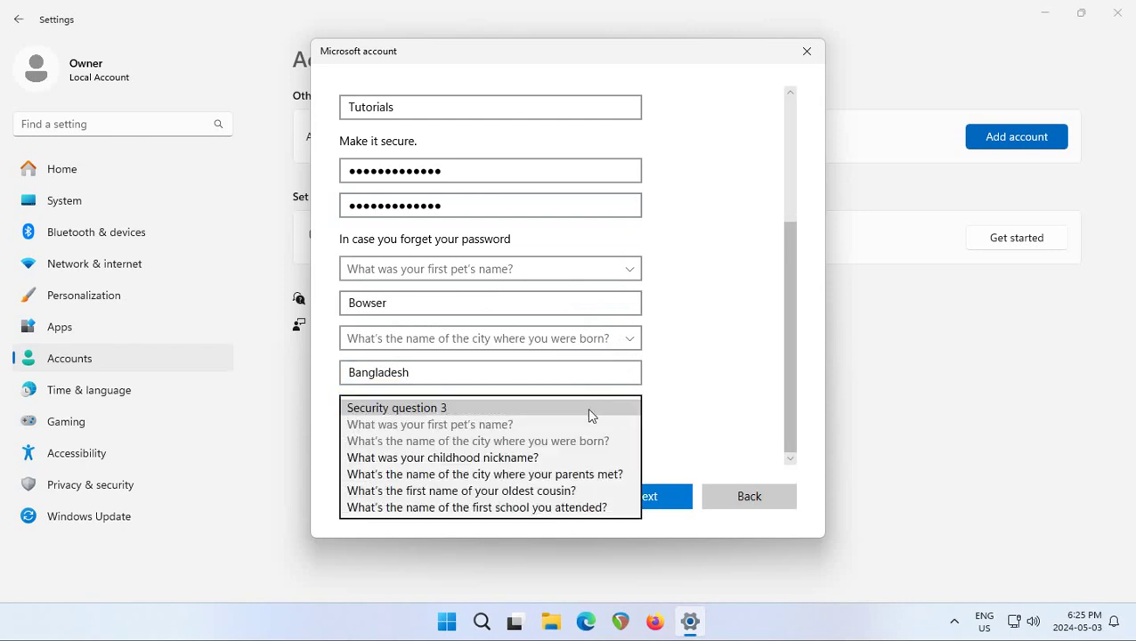
{"action": "left_click", "coordinate": [520, 474]}
{"action": "left_click", "coordinate": [492, 443]}
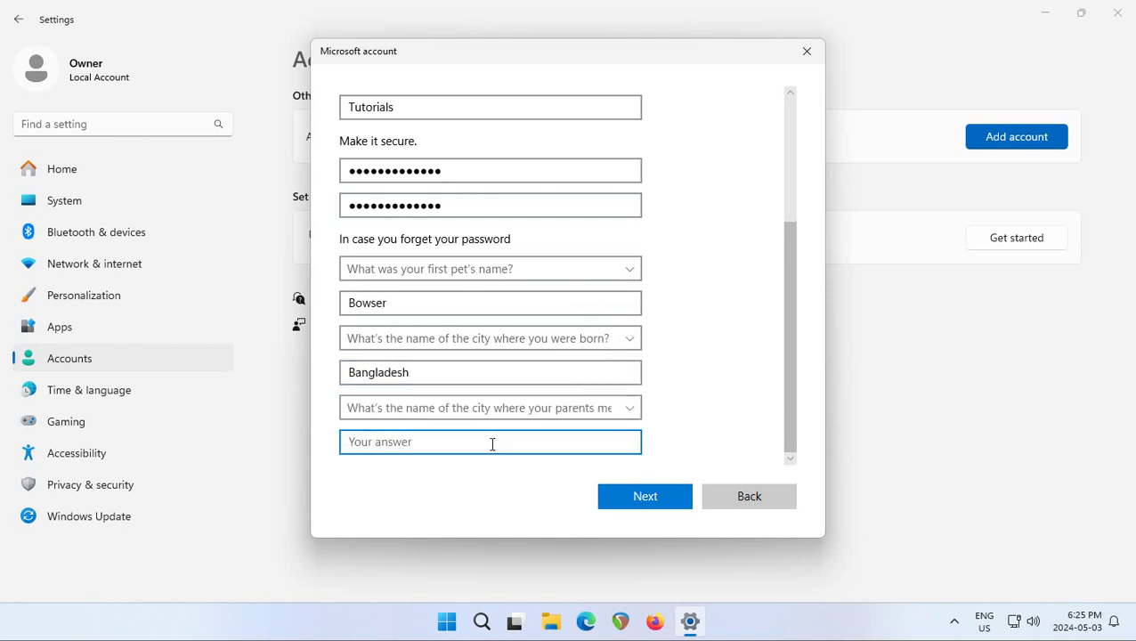
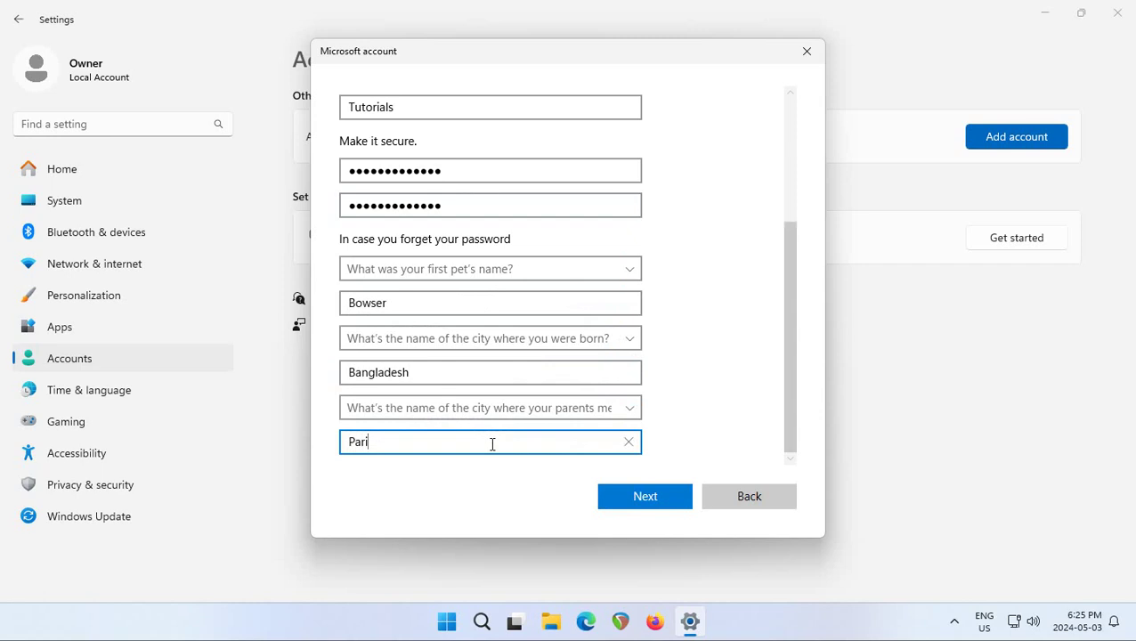
Finish creating Tutorials, then change its account type to Administrator and confirm.
{"action": "left_click", "coordinate": [647, 504]}
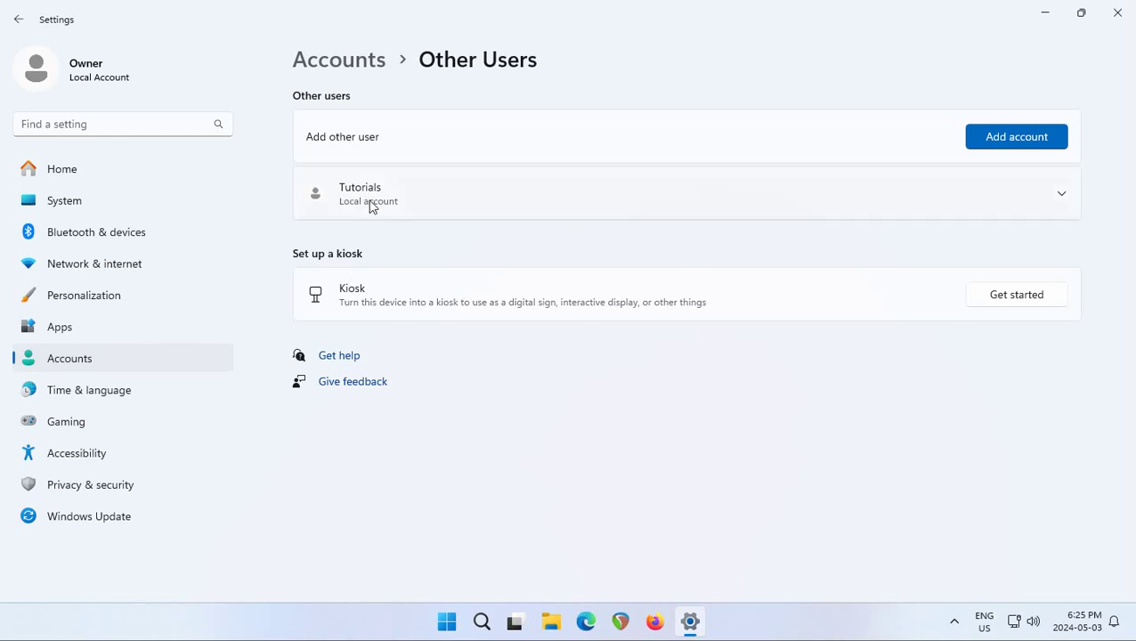
{"action": "left_click", "coordinate": [1063, 196]}
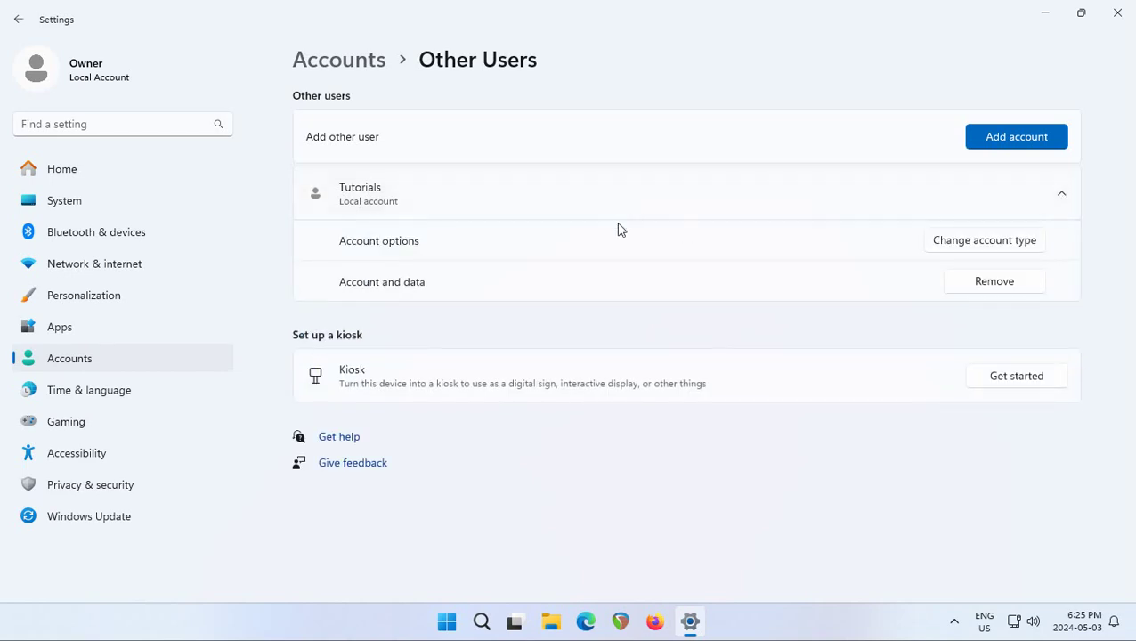
{"action": "left_click", "coordinate": [996, 252]}
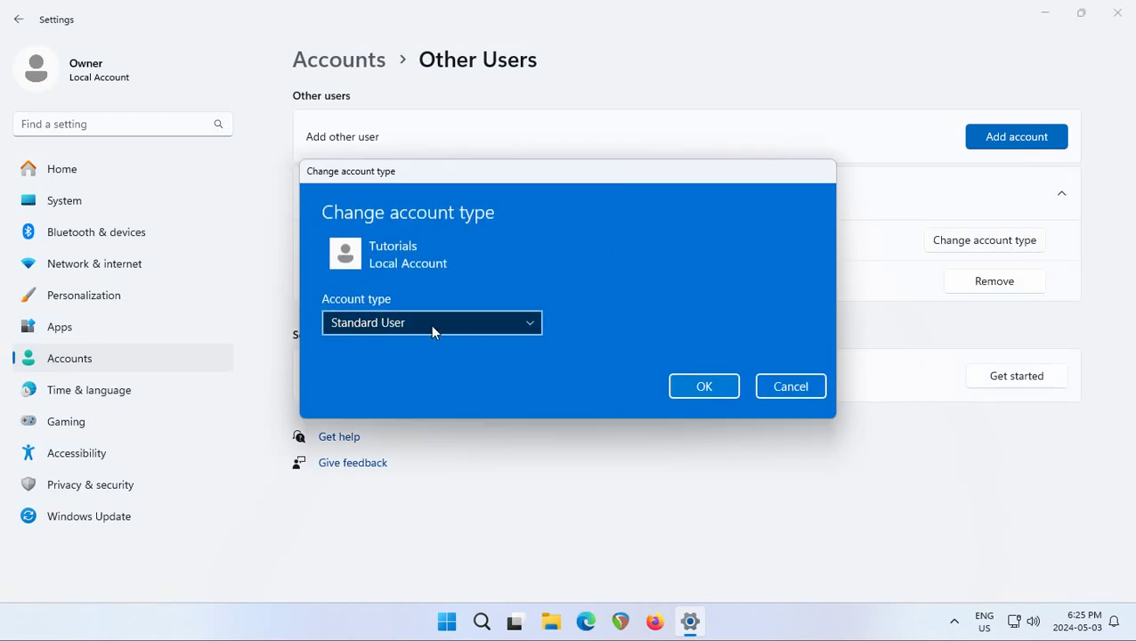
{"action": "left_click", "coordinate": [527, 326]}
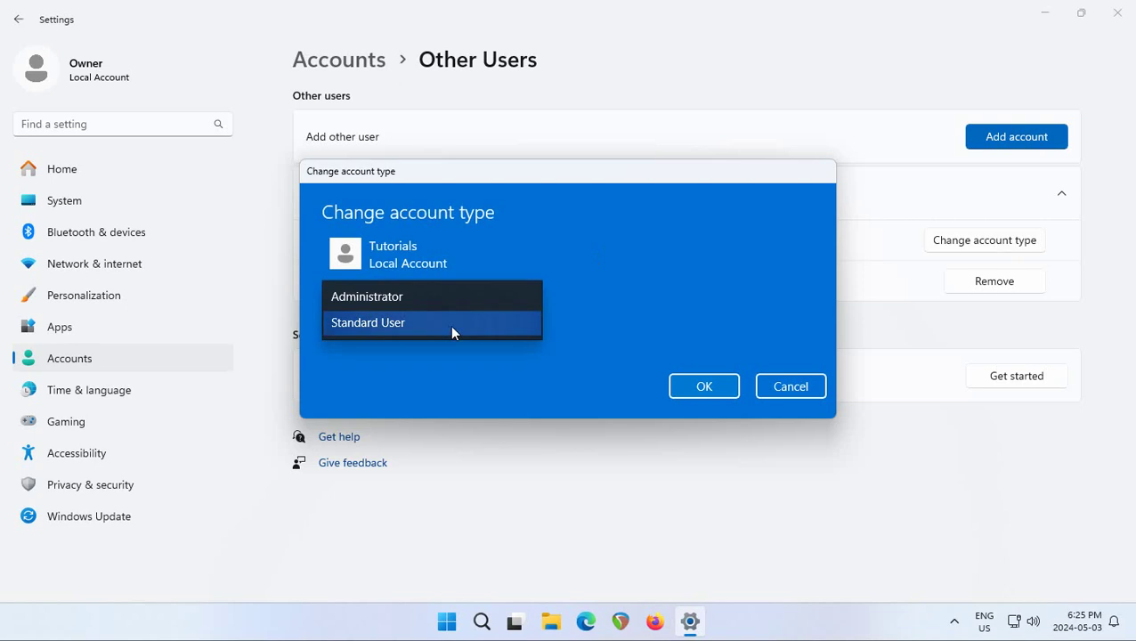
{"action": "left_click", "coordinate": [389, 302]}
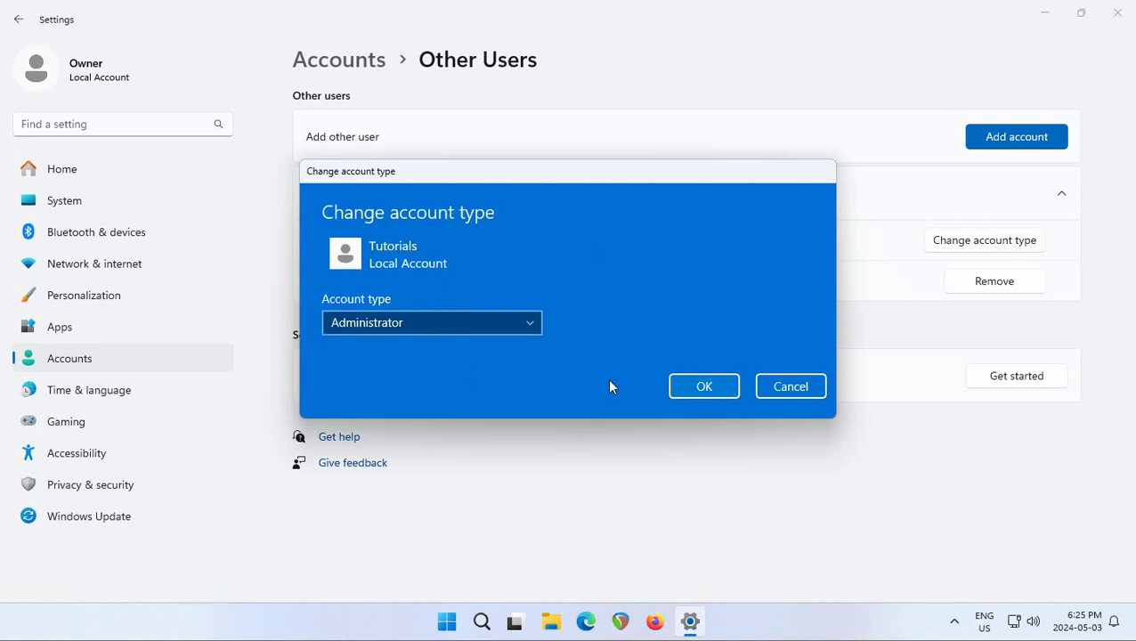
{"action": "left_click", "coordinate": [705, 388]}
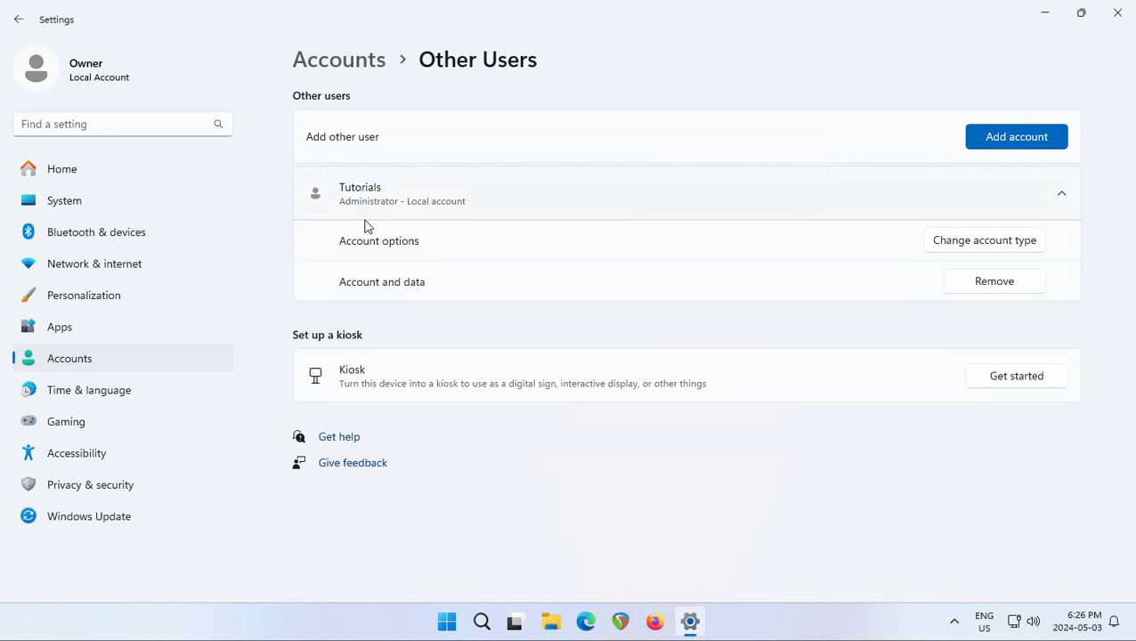
Collapse, re-expand and collapse the Tutorials row, now shown as Administrator - Local account.
{"action": "left_click", "coordinate": [1061, 198]}
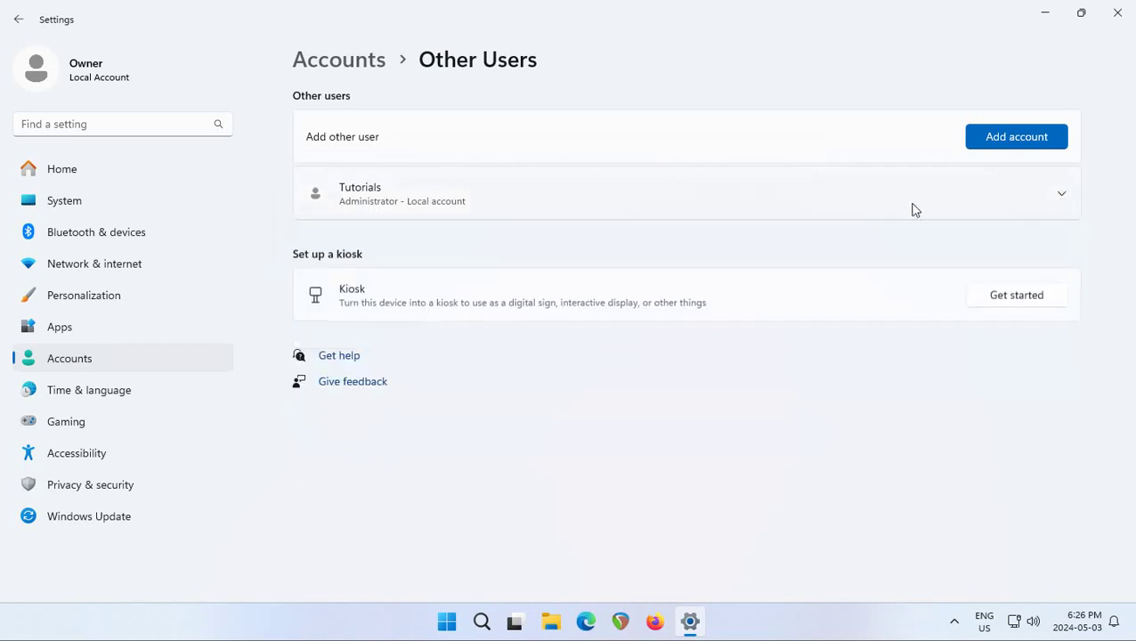
{"action": "left_click", "coordinate": [1063, 197]}
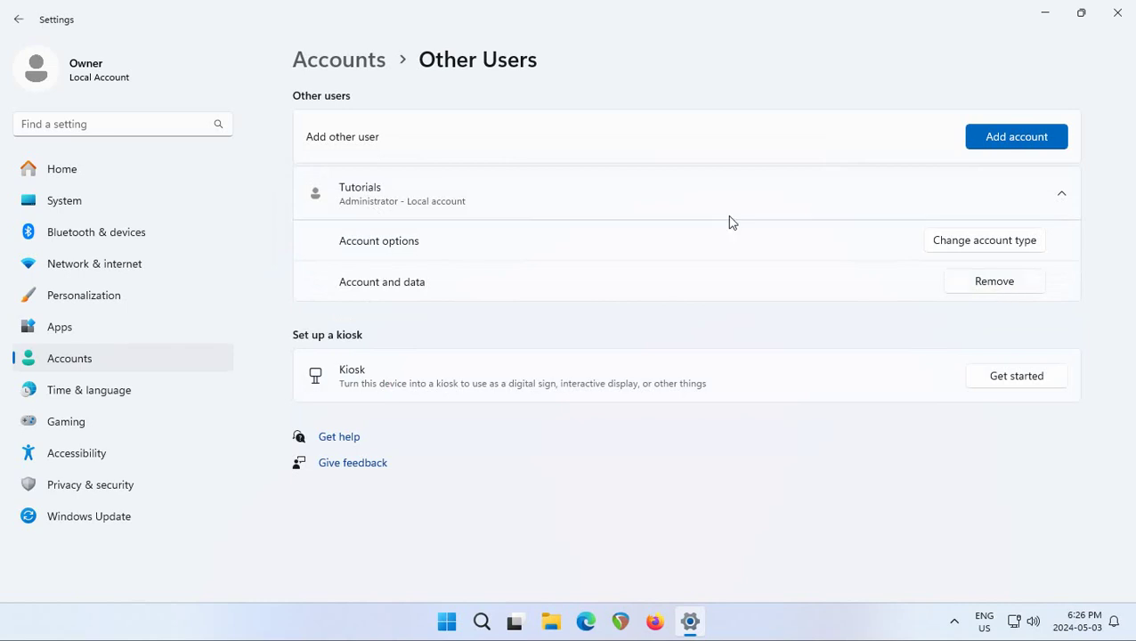
{"action": "left_click", "coordinate": [1062, 194]}
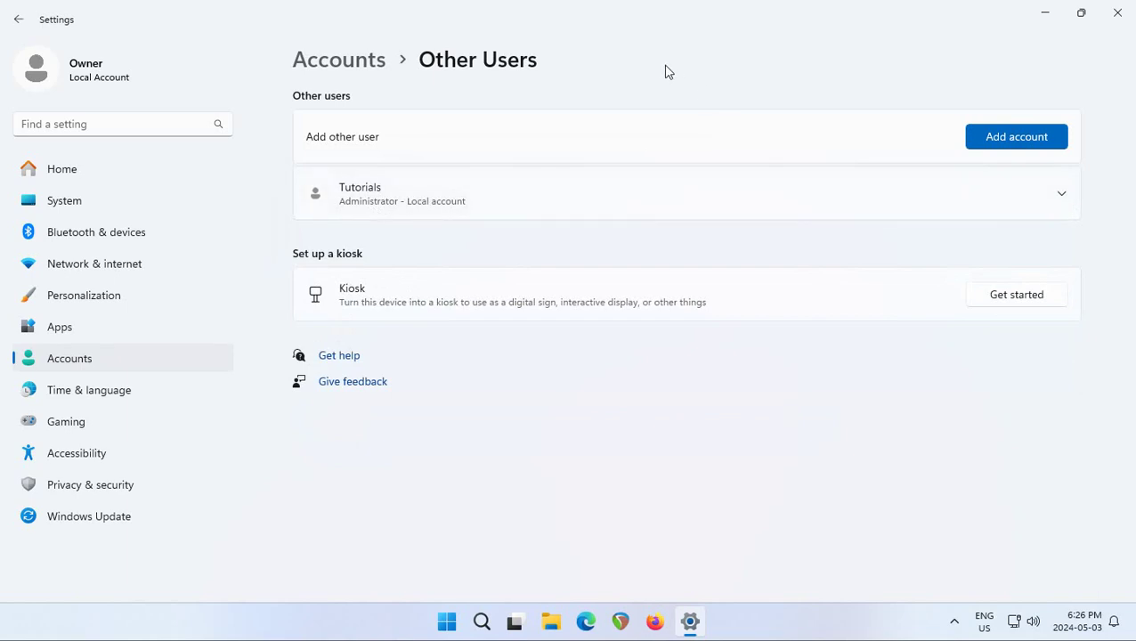
Sign out of the Owner account from the Start menu.
{"action": "left_click", "coordinate": [445, 626]}
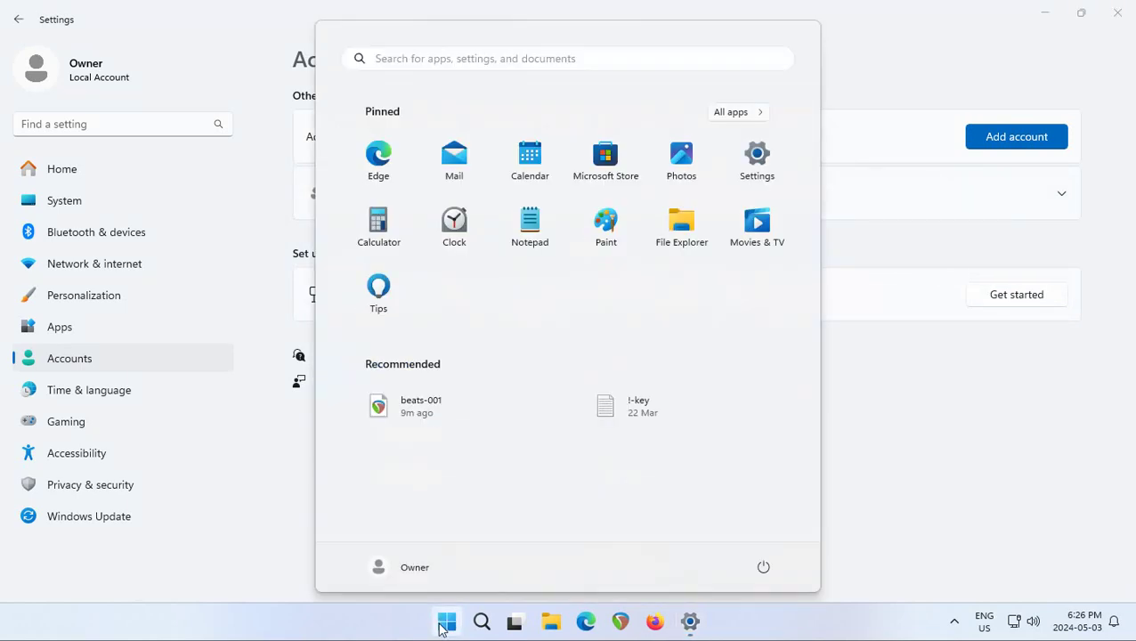
{"action": "left_click", "coordinate": [399, 576]}
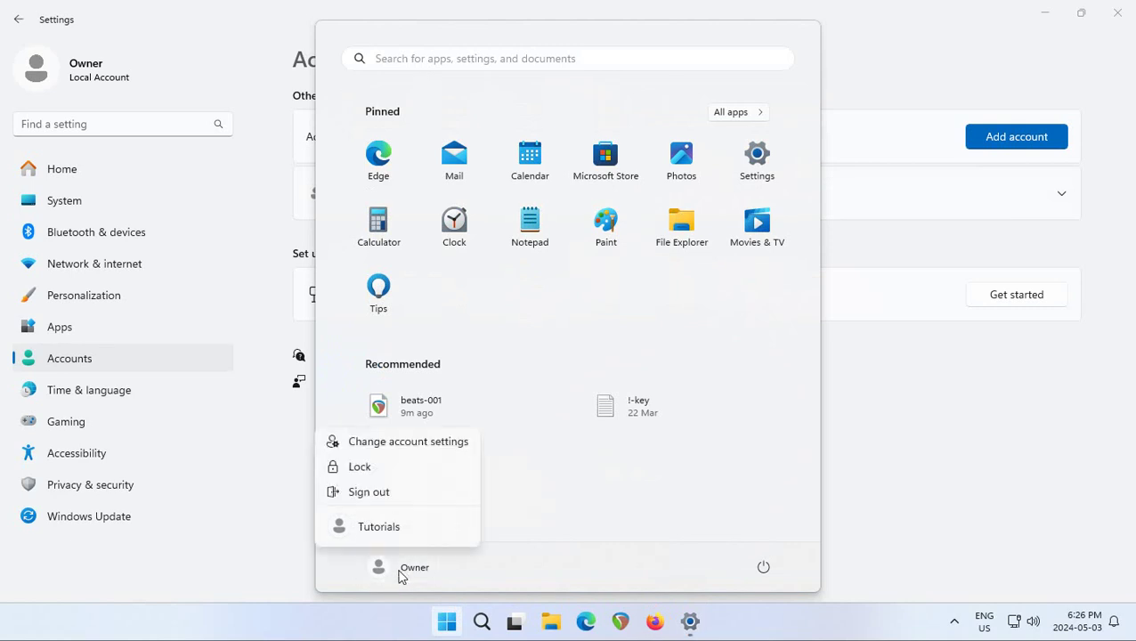
{"action": "left_click", "coordinate": [374, 497]}
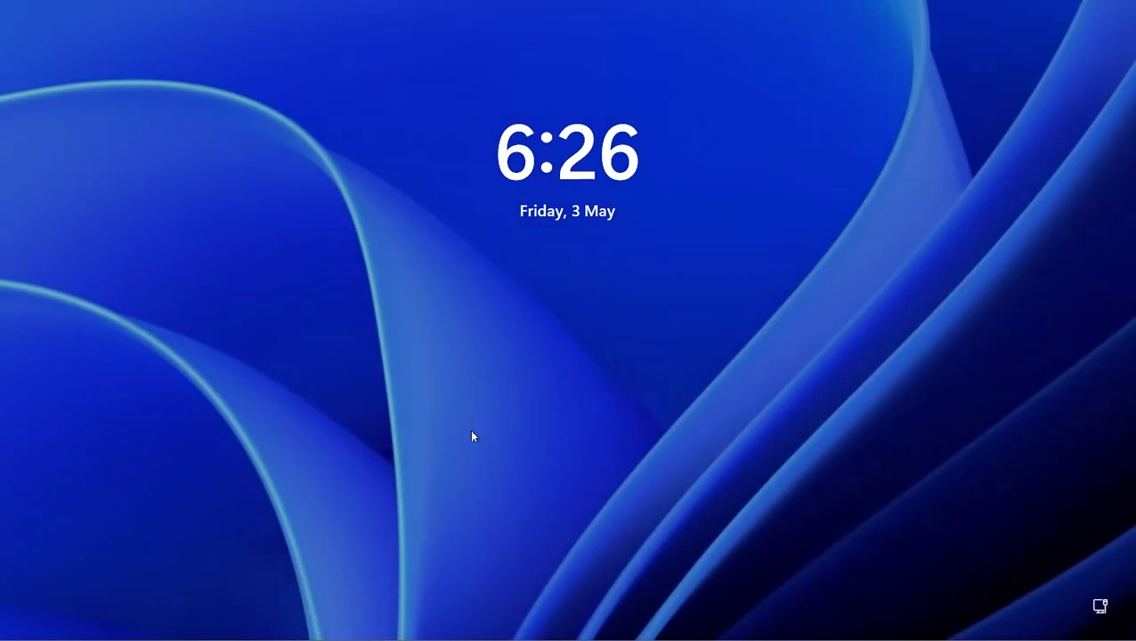
On the sign-in screen, pick Tutorials and submit its password.
{"action": "left_click", "coordinate": [473, 437]}
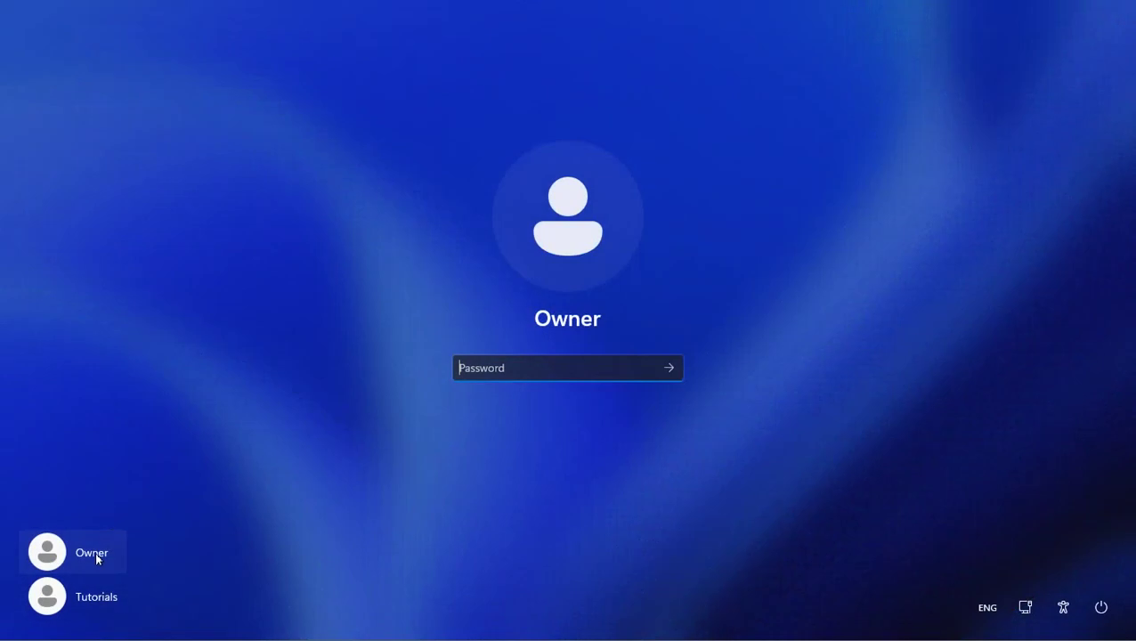
{"action": "left_click", "coordinate": [68, 606]}
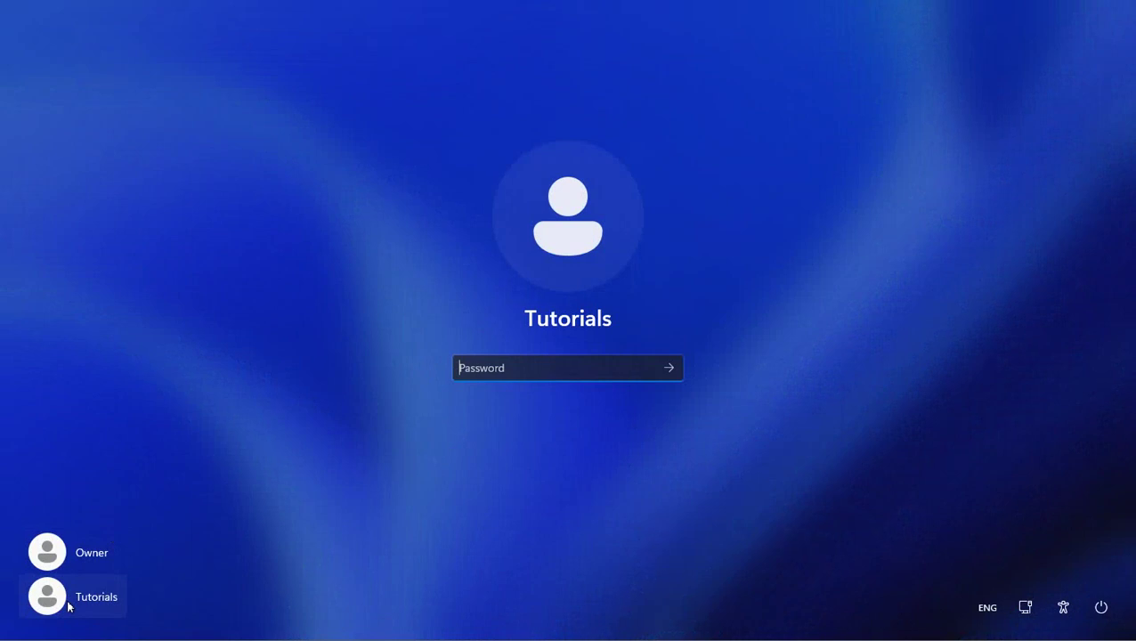
{"action": "type", "text": "************"}
{"action": "left_click", "coordinate": [669, 369]}
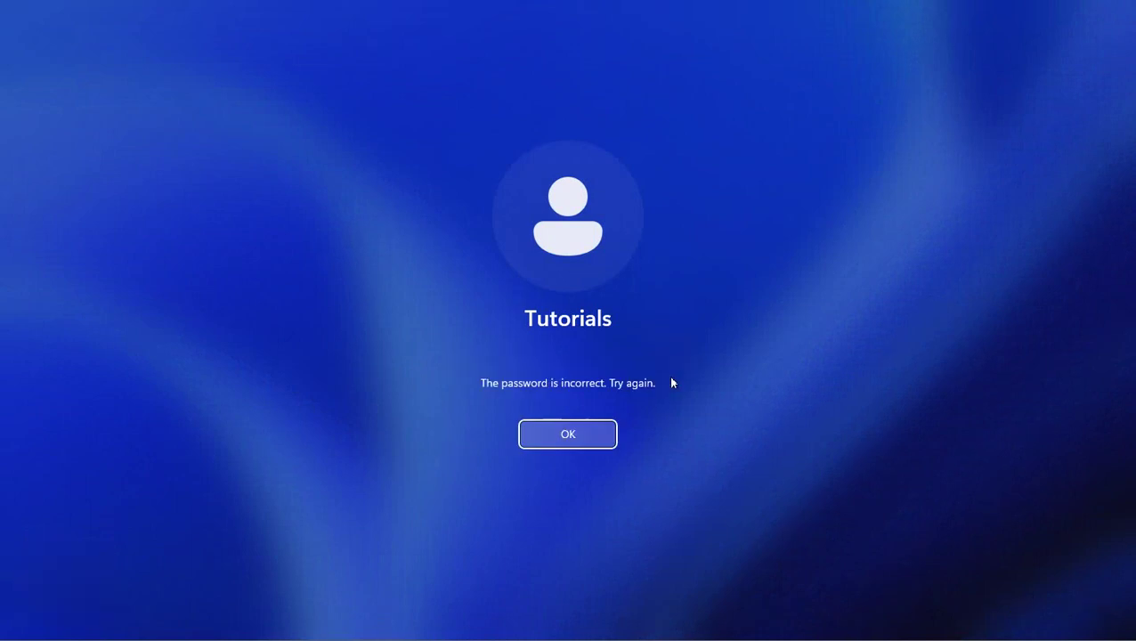
Retype the Tutorials password after two incorrect-password errors until sign-in succeeds.
{"action": "left_click", "coordinate": [573, 442]}
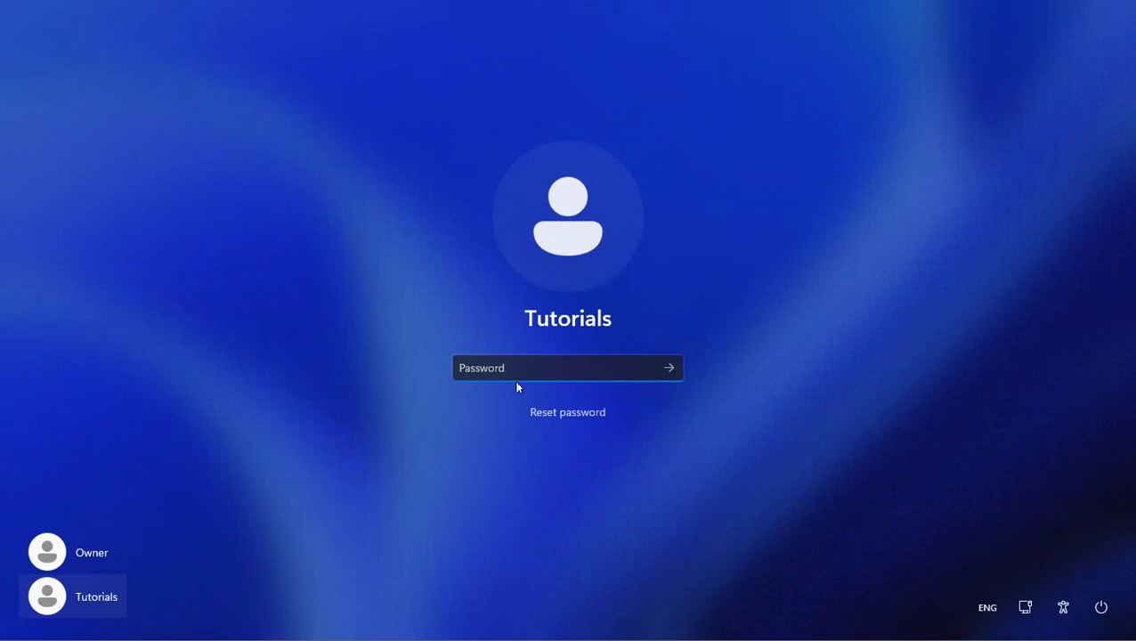
{"action": "type", "text": "*****"}
{"action": "key", "text": "BackSpace"}
{"action": "key", "text": "BackSpace"}
{"action": "key", "text": "BackSpace"}
{"action": "key", "text": "BackSpace"}
{"action": "key", "text": "BackSpace"}
{"action": "type", "text": "*************"}
{"action": "left_click", "coordinate": [668, 368]}
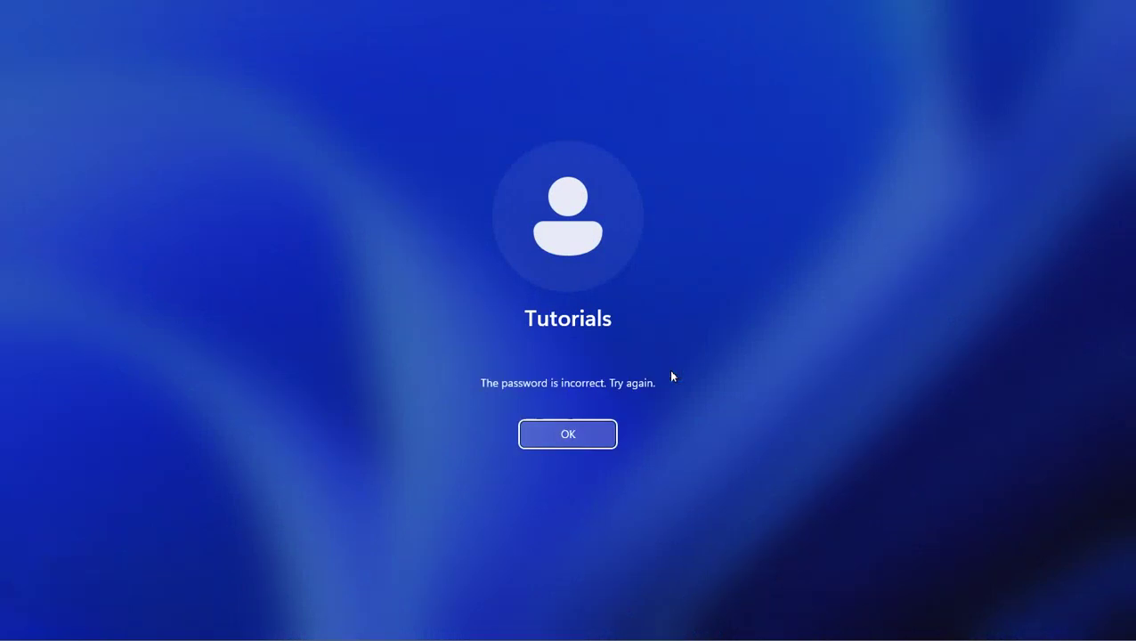
{"action": "left_click", "coordinate": [580, 441]}
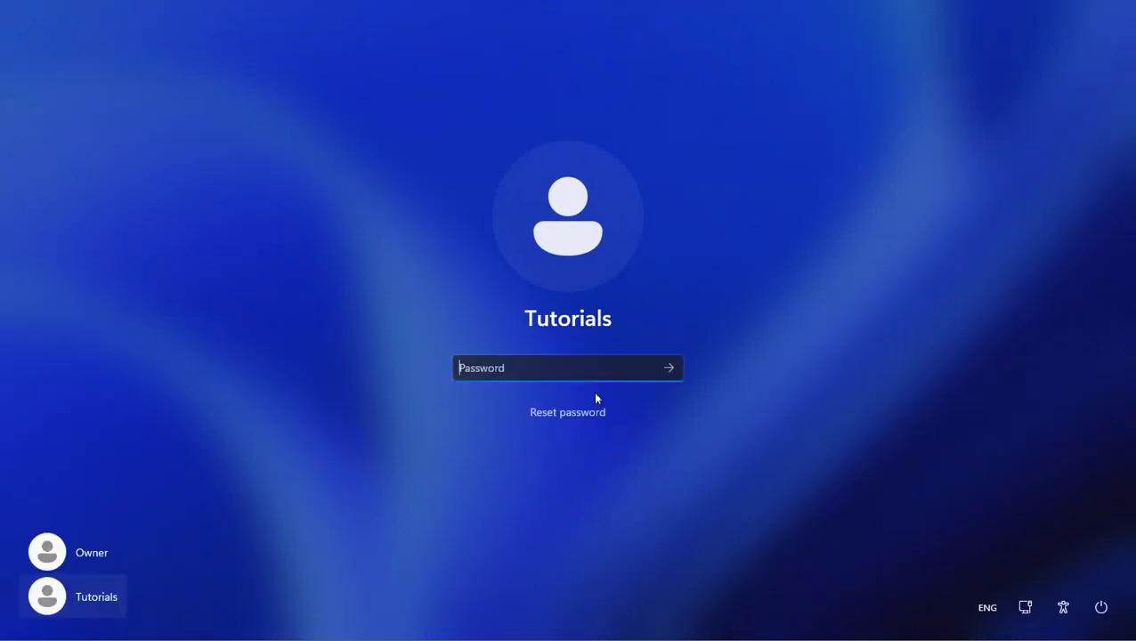
{"action": "type", "text": "*************"}
{"action": "left_click", "coordinate": [668, 368]}
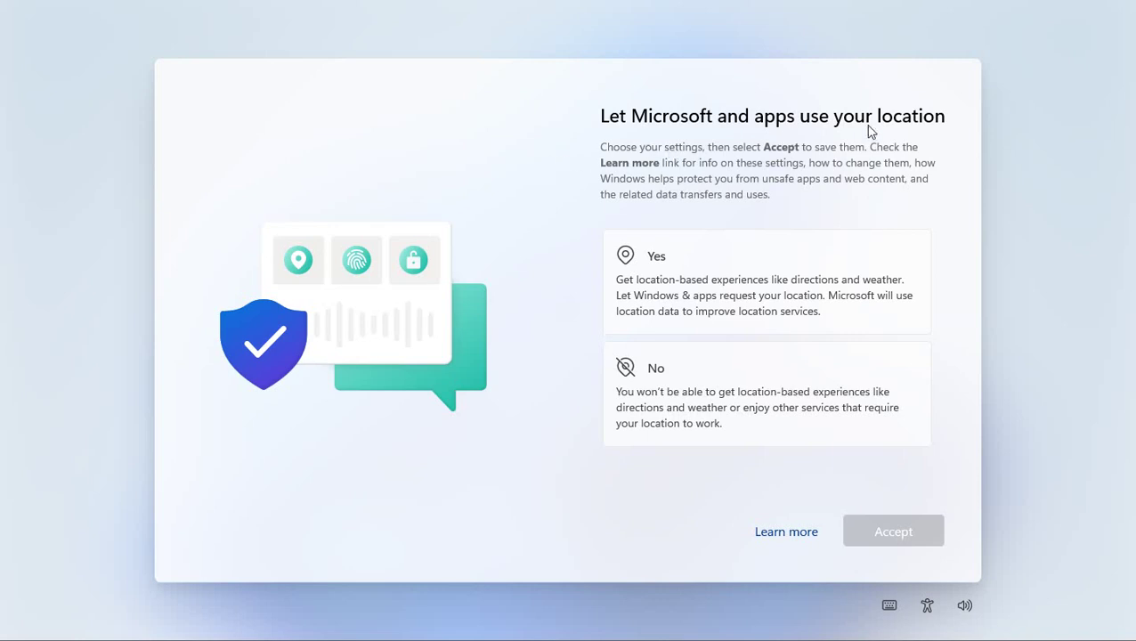
Allow location, turn off Find my device, and send only required diagnostic data.
{"action": "left_click", "coordinate": [752, 305]}
{"action": "left_click", "coordinate": [894, 538]}
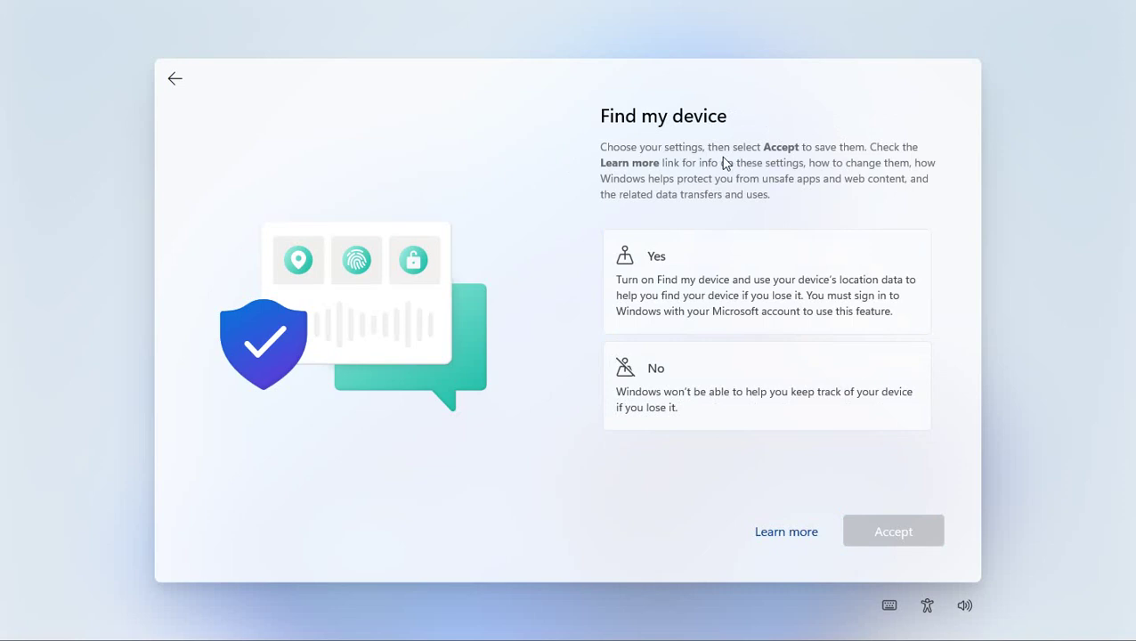
{"action": "left_click", "coordinate": [686, 399]}
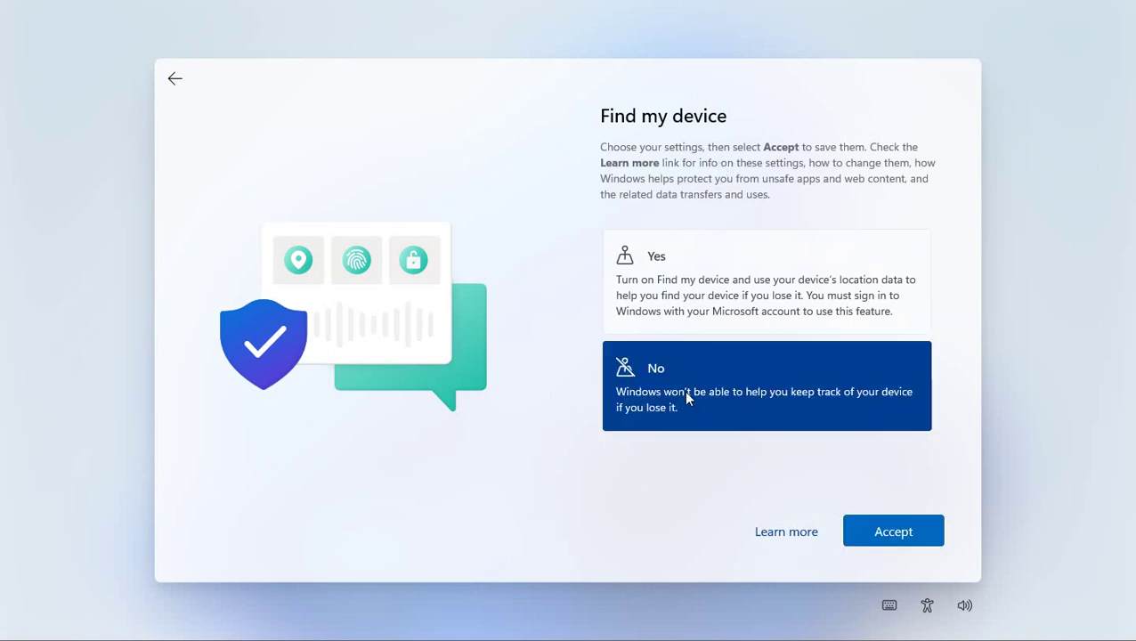
{"action": "left_click", "coordinate": [884, 533]}
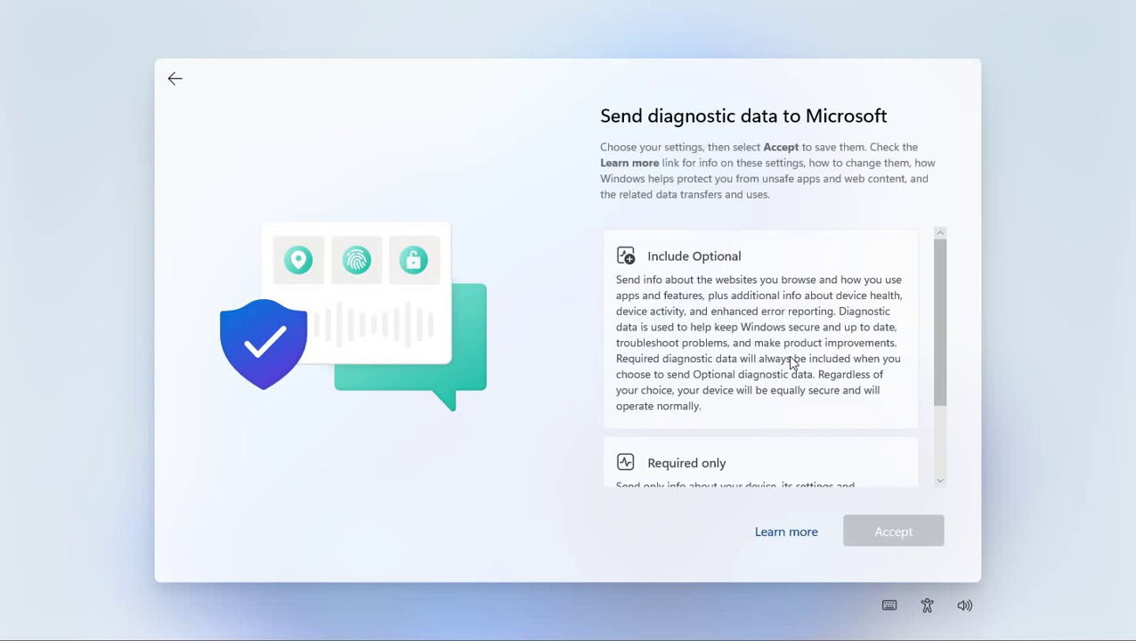
{"action": "left_click_drag", "start_coordinate": [942, 310], "coordinate": [936, 380]}
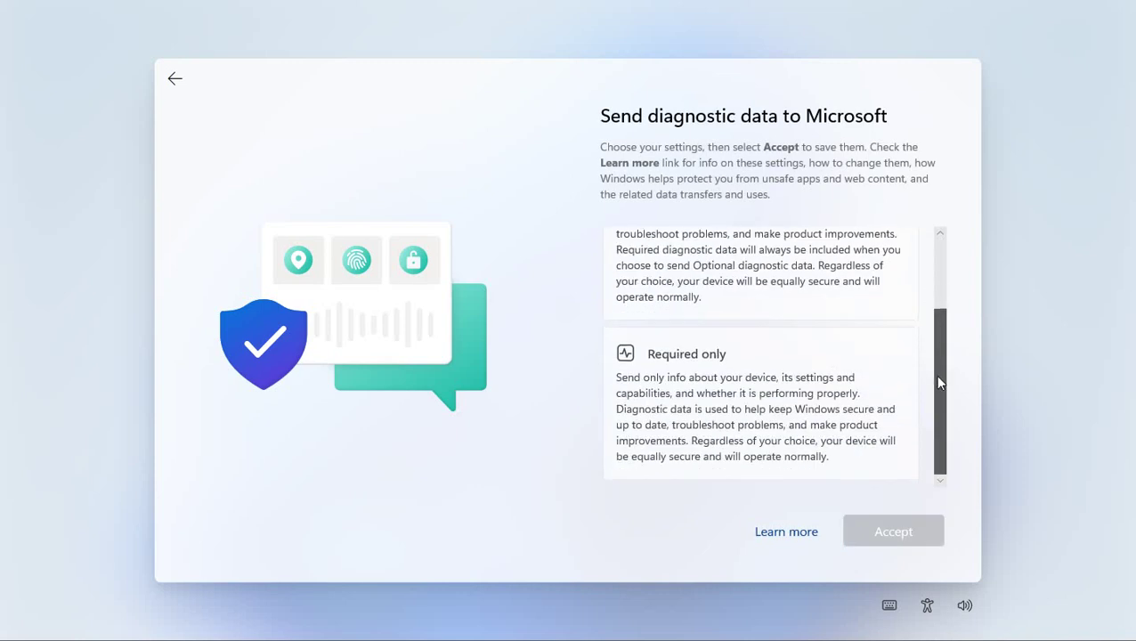
{"action": "left_click", "coordinate": [702, 396]}
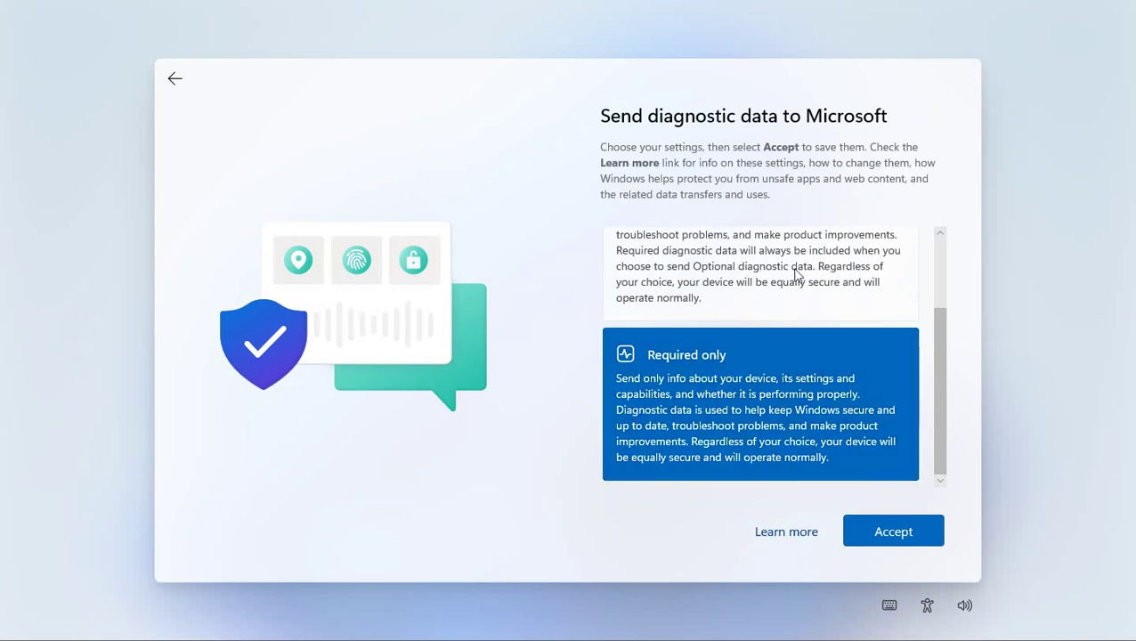
{"action": "left_click", "coordinate": [877, 537]}
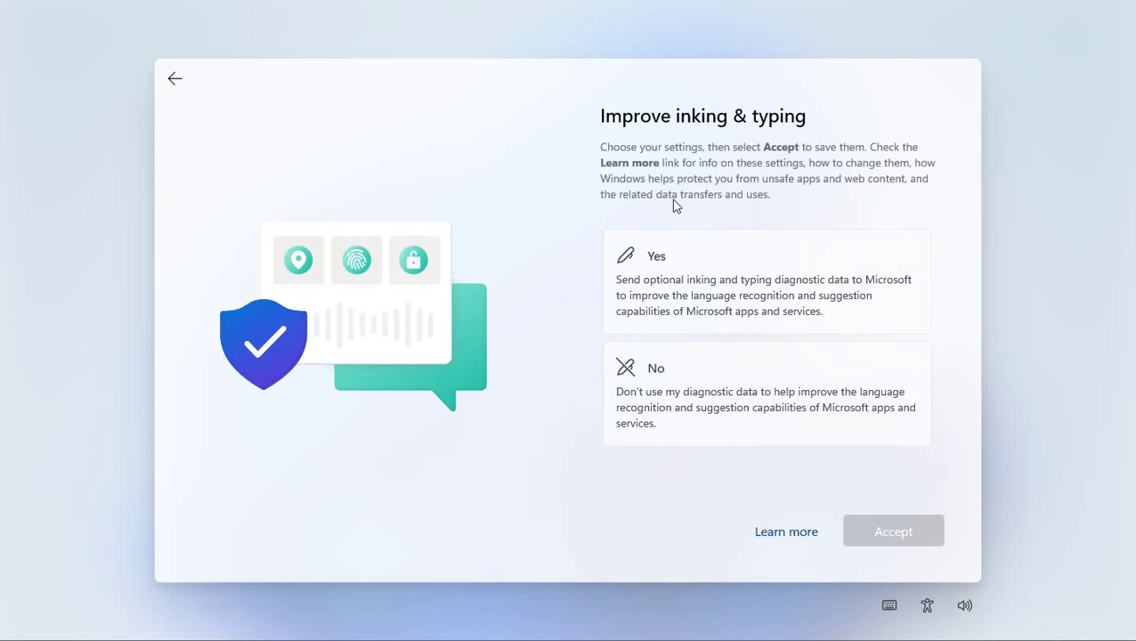
Decline inking and typing and tailored experiences, and choose No for the advertising ID.
{"action": "left_click", "coordinate": [746, 402]}
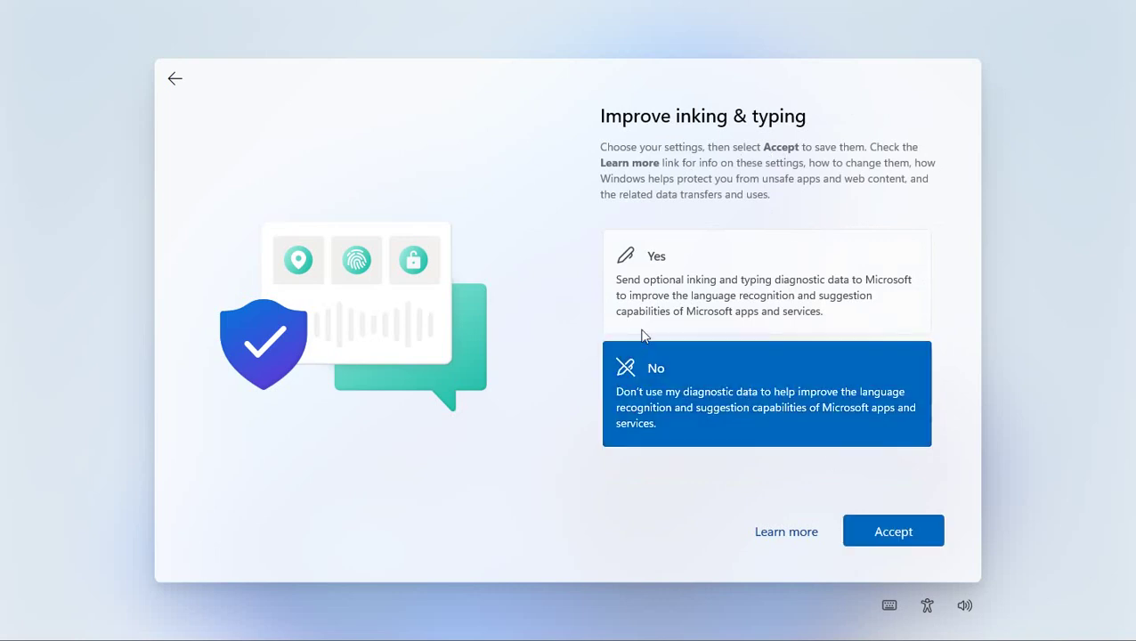
{"action": "left_click", "coordinate": [897, 538]}
{"action": "left_click", "coordinate": [754, 427]}
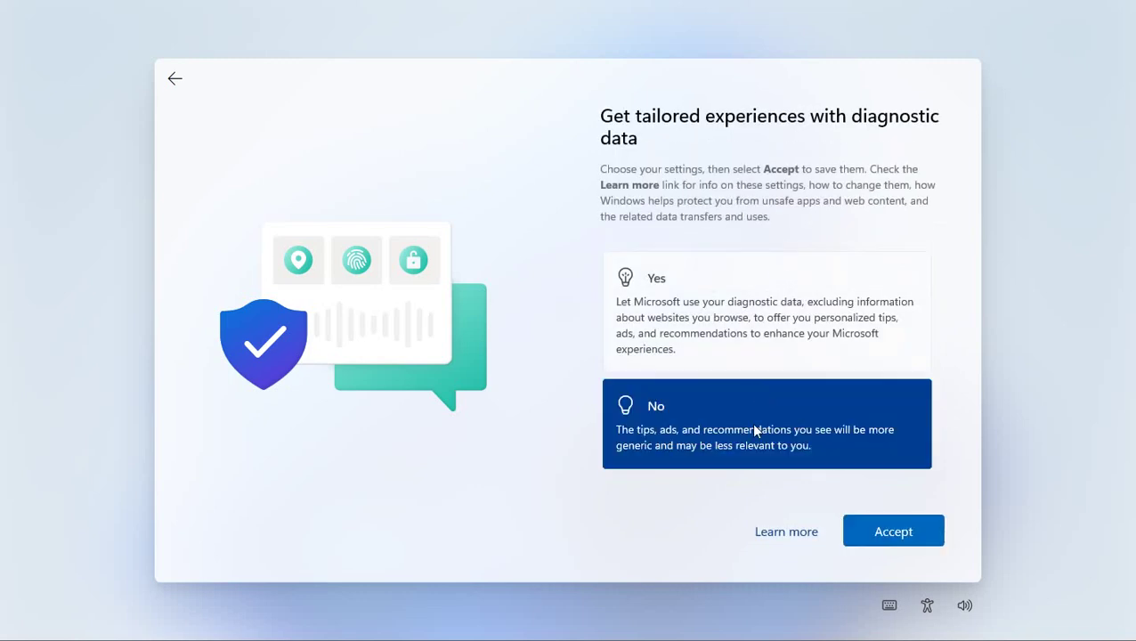
{"action": "left_click", "coordinate": [891, 534]}
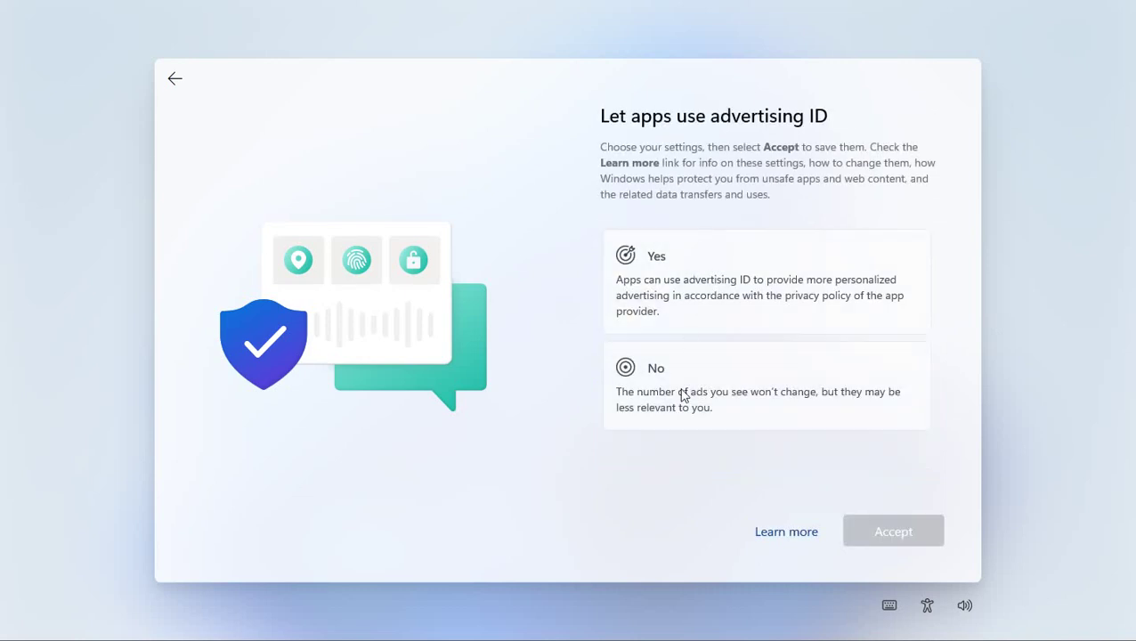
{"action": "left_click", "coordinate": [683, 397]}
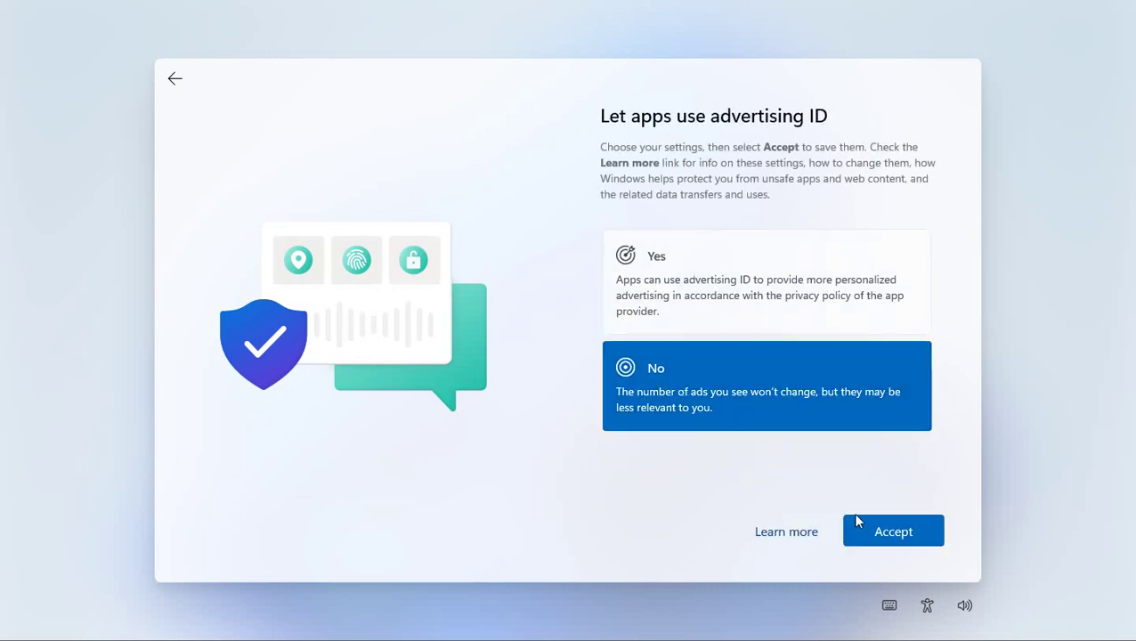
Accept the advertising ID choice to finish setup, then open the Start menu.
{"action": "left_click", "coordinate": [901, 540]}
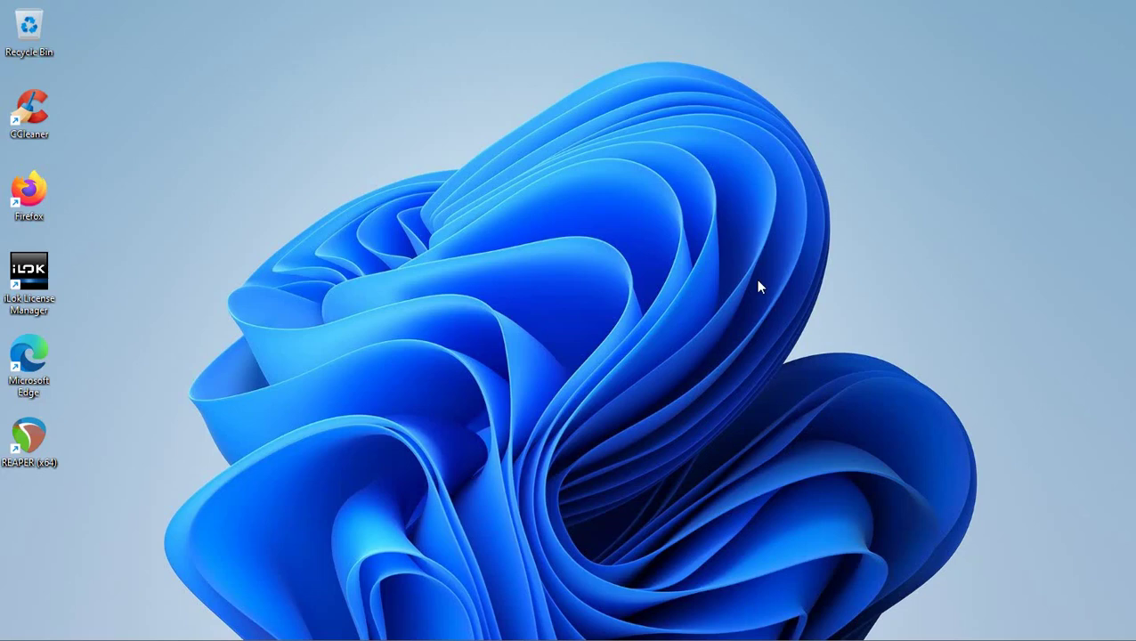
{"action": "key", "text": "super"}
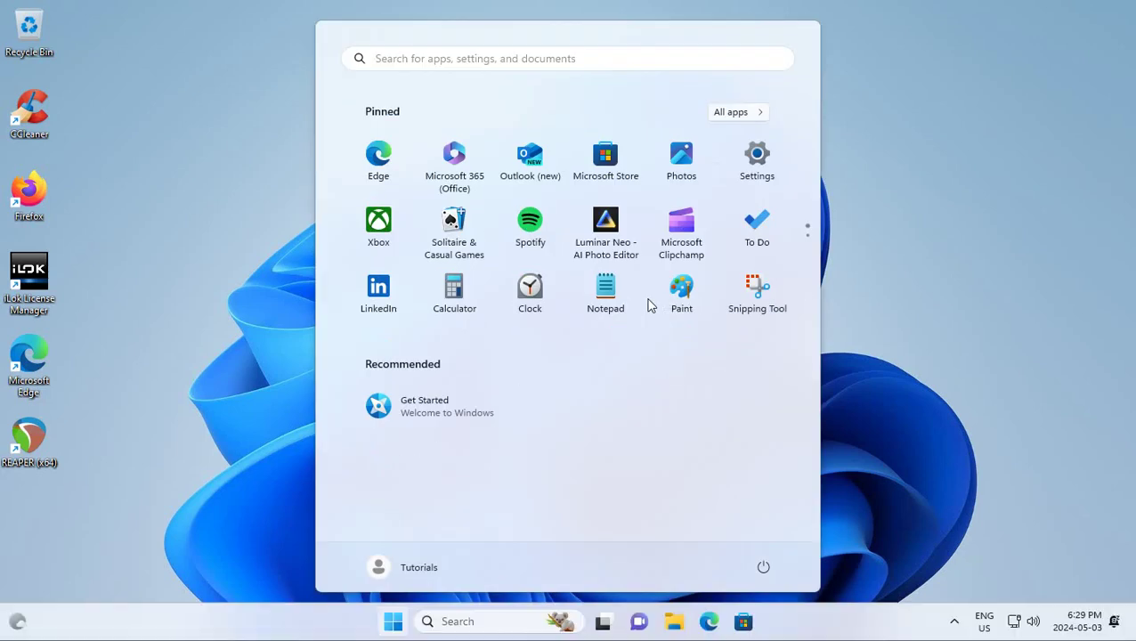